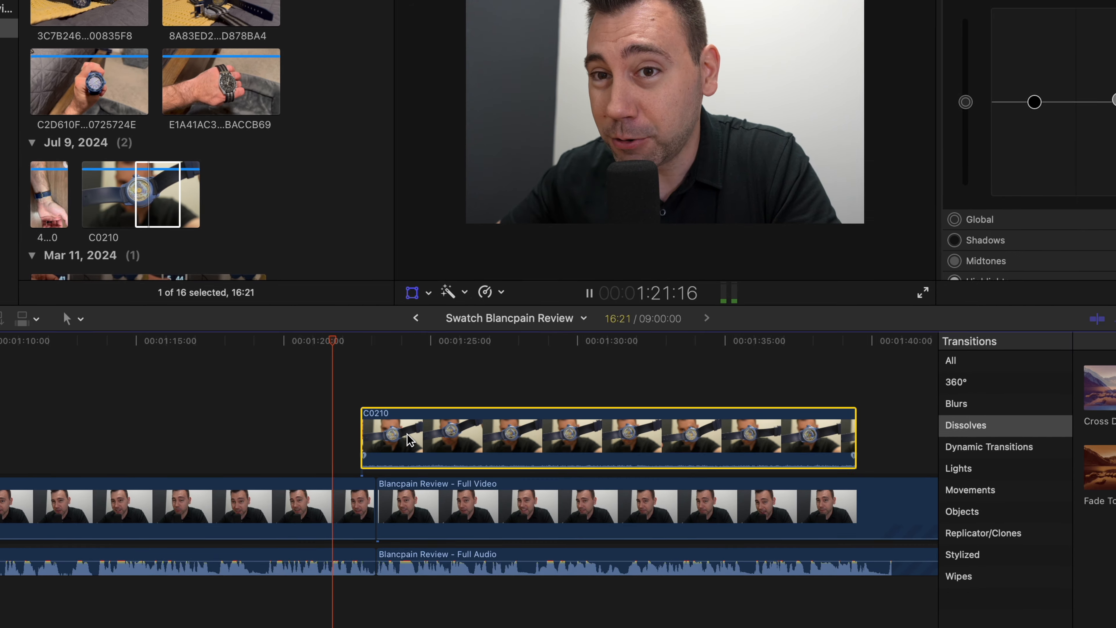
- Line up the end of the C0210 B-roll clip with the cut in the main video at about 1:43
key("space")
left_click_drag(465, 224, 362, 287)
key("space")
scroll(434, 405, "right", 5)
key("space")
key("space")
left_click_drag(518, 442, 727, 442)
key("space")
left_click_drag(650, 445, 513, 448)
key("space")
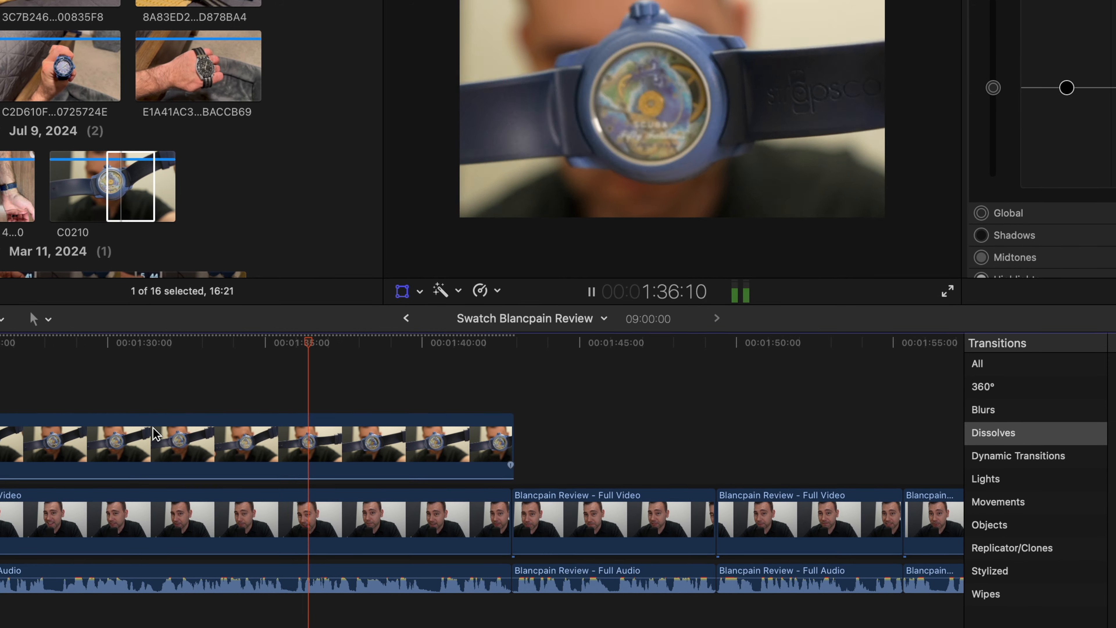
- Split the C0210 B-roll clip at about 1:36 and trim and reposition the part after the cut
key("space")
left_click(298, 453)
key("super+b")
left_click_drag(299, 451, 377, 451)
left_click_drag(414, 449, 455, 446)
key("space")
key("space")
left_click_drag(338, 426, 406, 426)
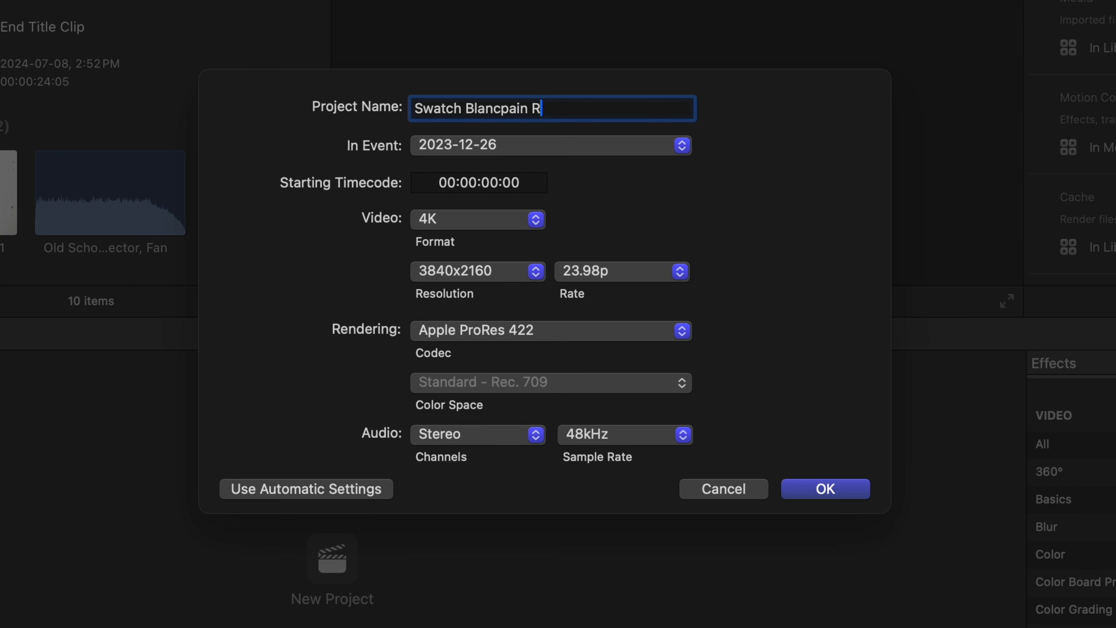
- Finish creating the 4K, 23.98p project Swatch Blancpain Review, and add an event named Swatch Blancpain Review to the library
left_click(819, 492)
right_click(88, 125)
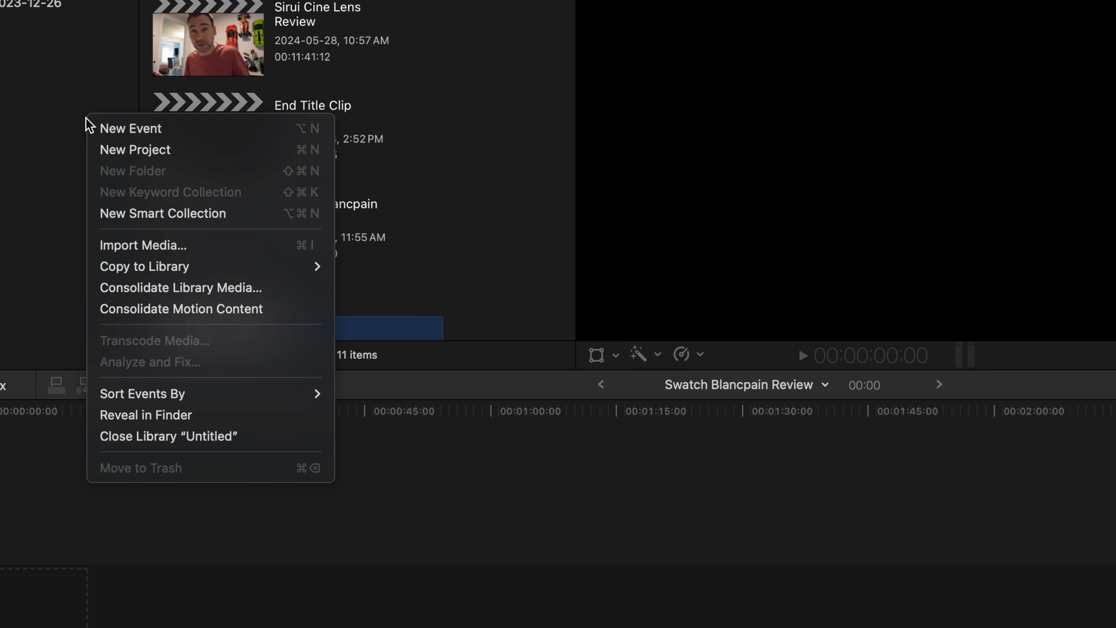
left_click(94, 128)
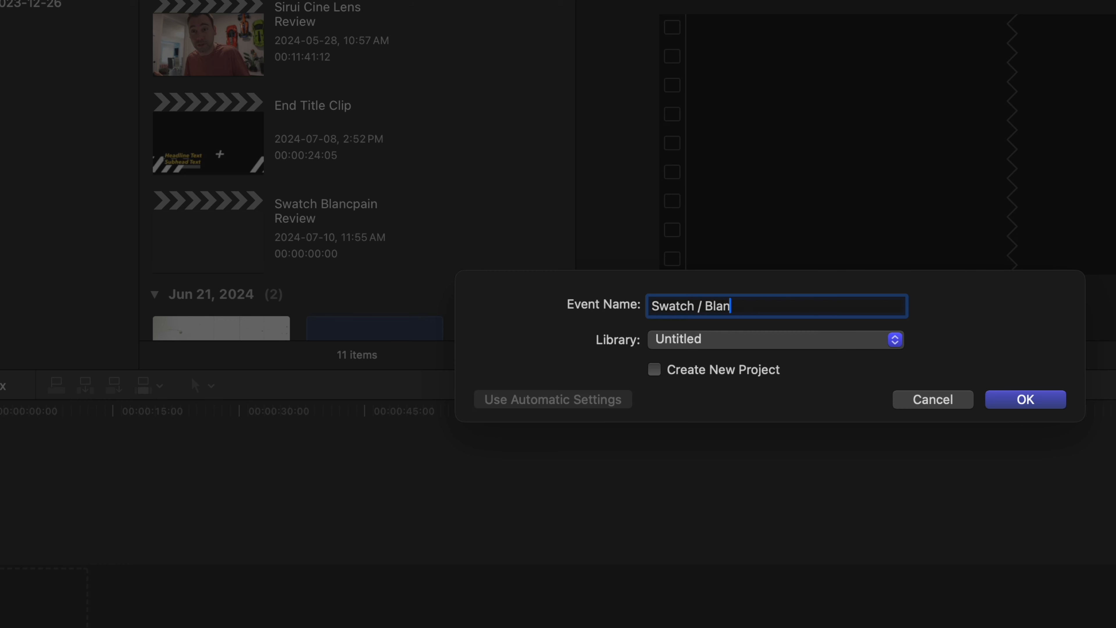
type("in")
key("Return")
left_click(693, 241)
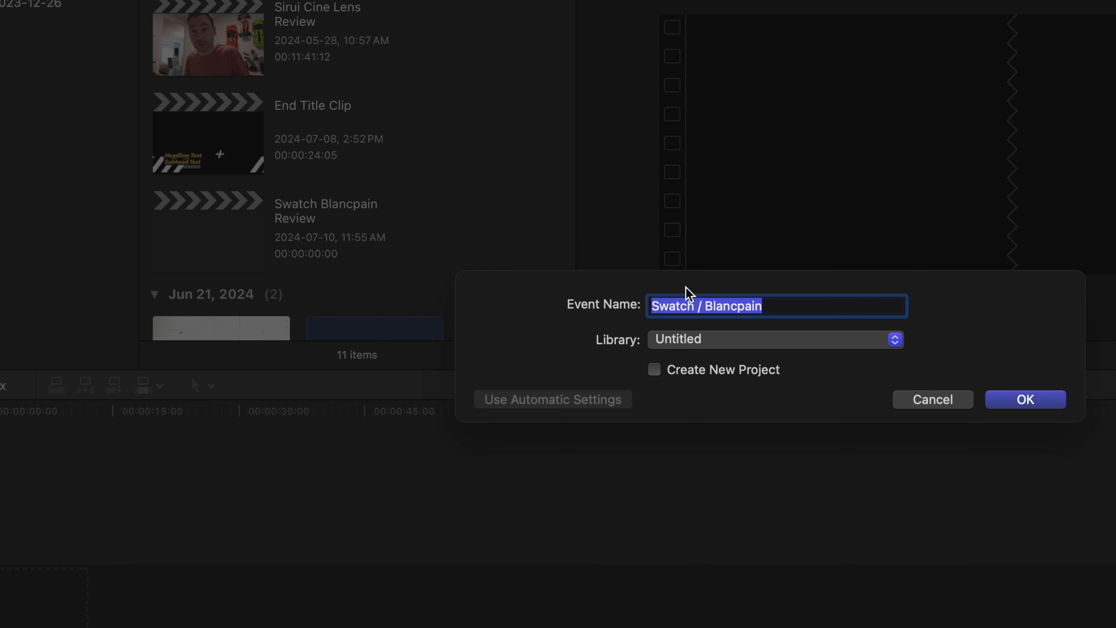
type("Review")
key("Return")
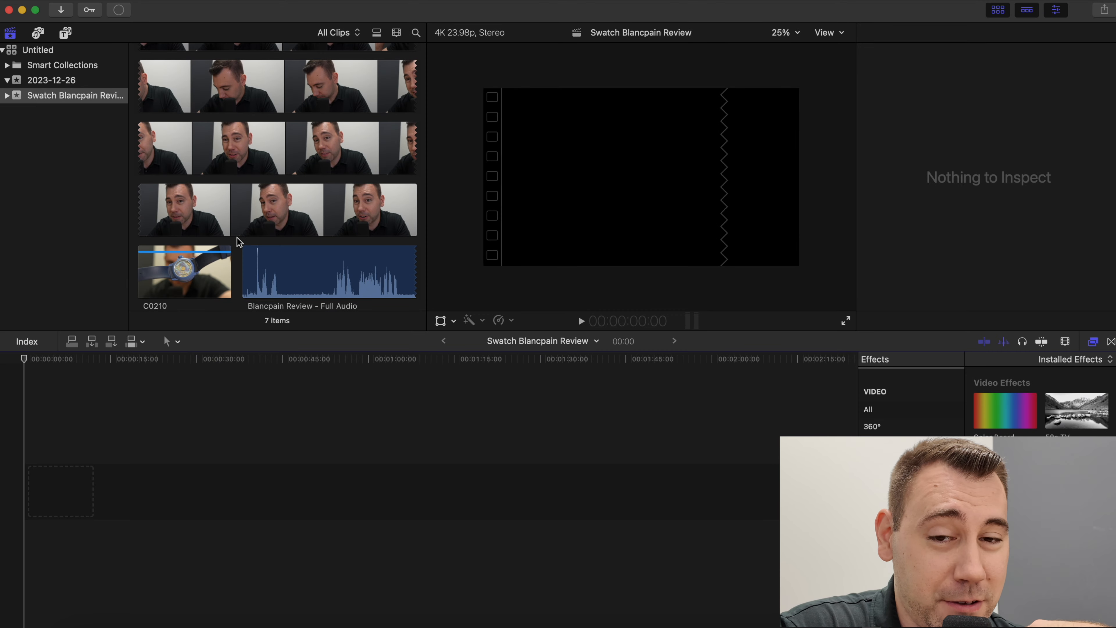
left_click(237, 238)
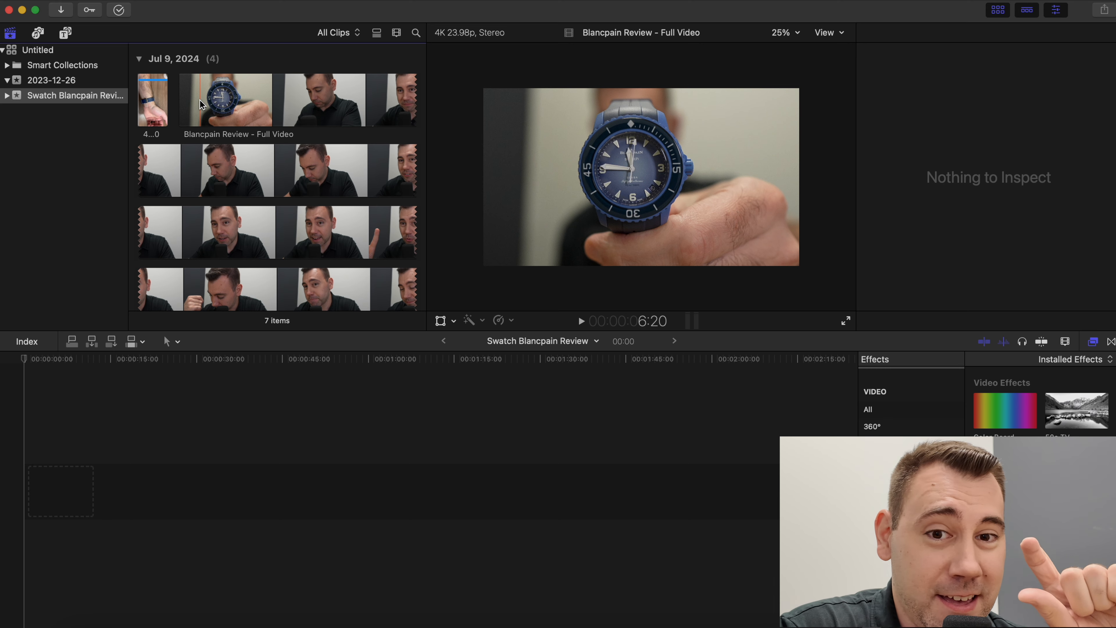
- Add the Blancpain Review - Full Video clip to the start of the empty timeline
left_click(200, 105)
left_click_drag(210, 105, 18, 478)
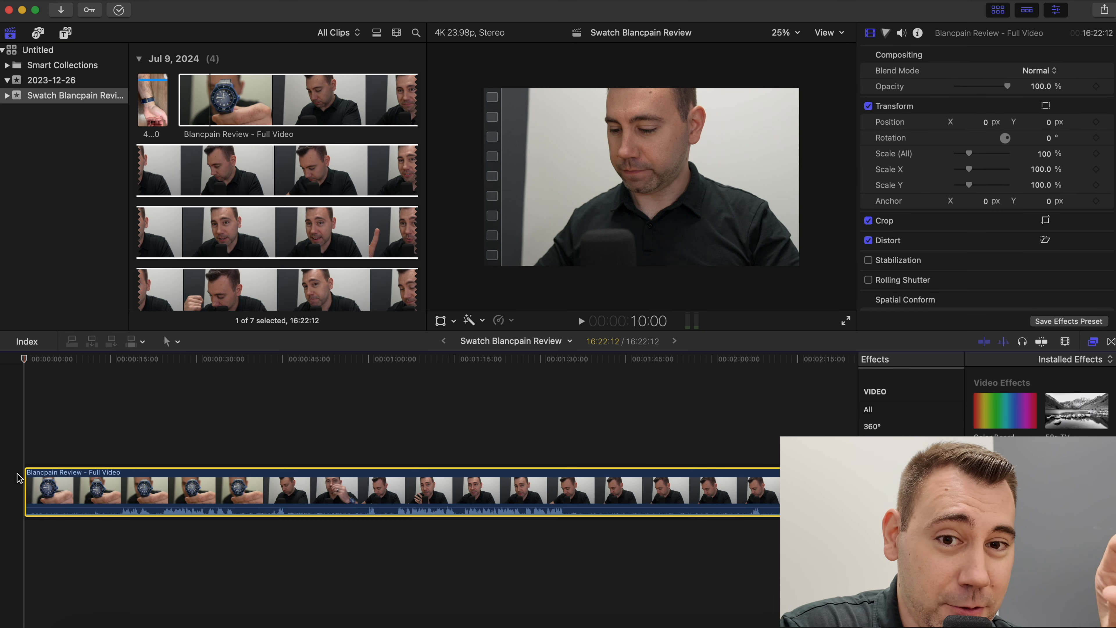
- Increase the browser's filmstrip duration per thumbnail, and connect the Blancpain Review - Full Audio clip beneath the video at the timeline's start
scroll(220, 180, "down", 15)
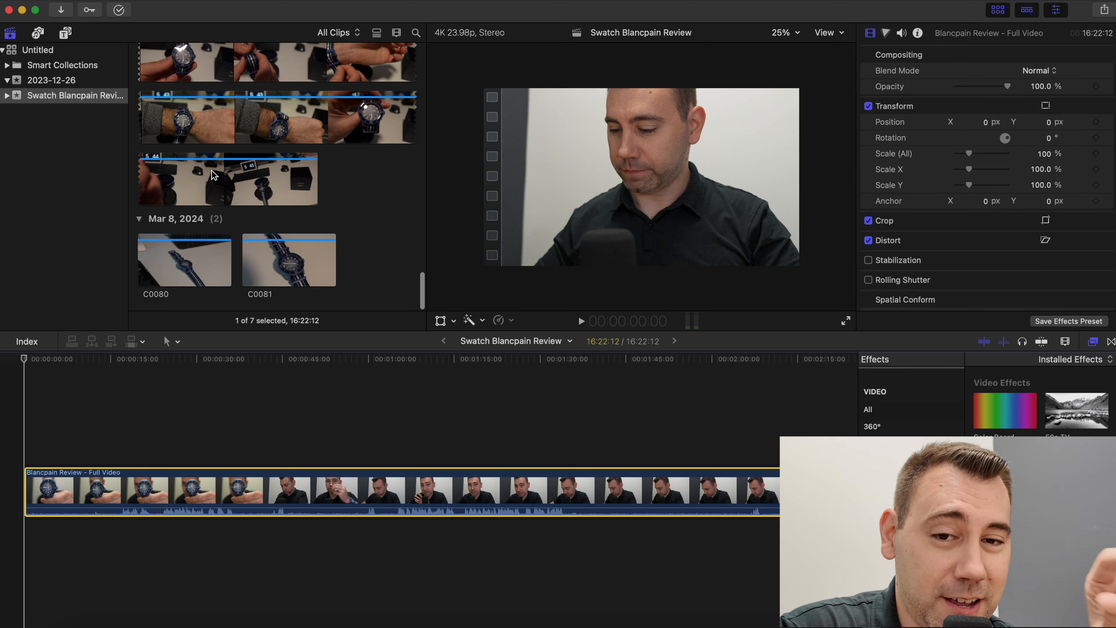
scroll(213, 175, "up", 8)
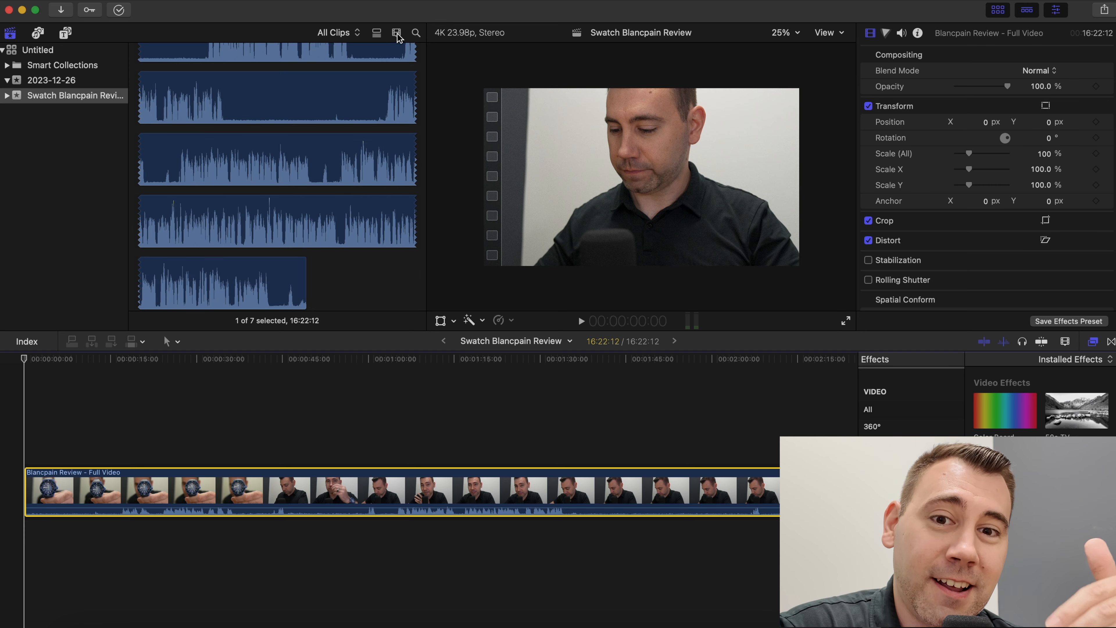
left_click(396, 34)
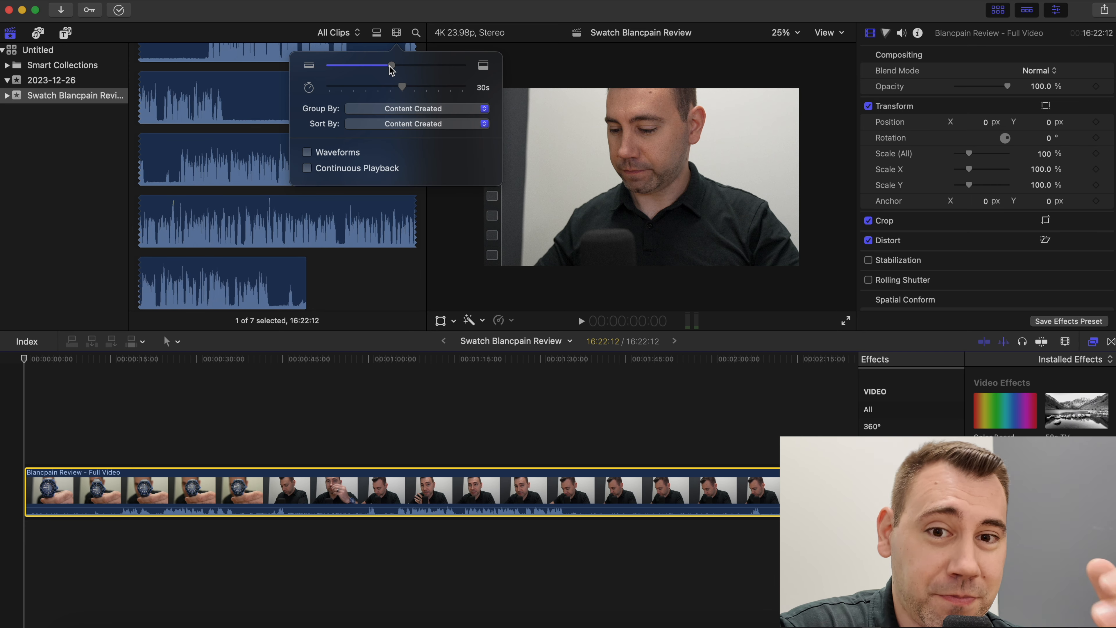
left_click_drag(409, 92, 379, 90)
left_click(227, 171)
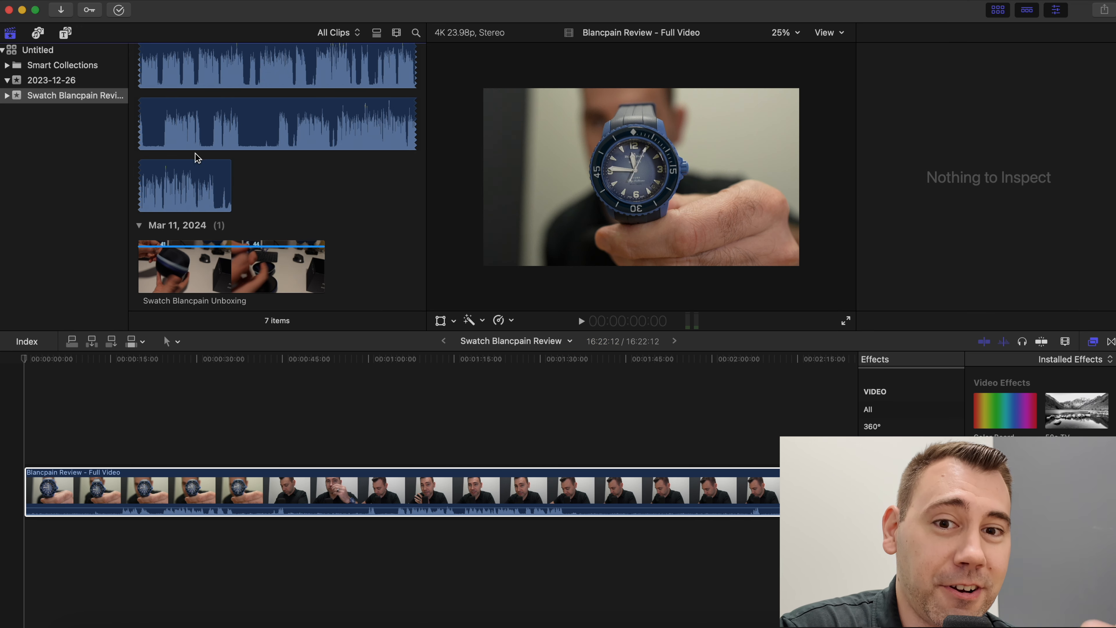
left_click_drag(191, 143, 188, 528)
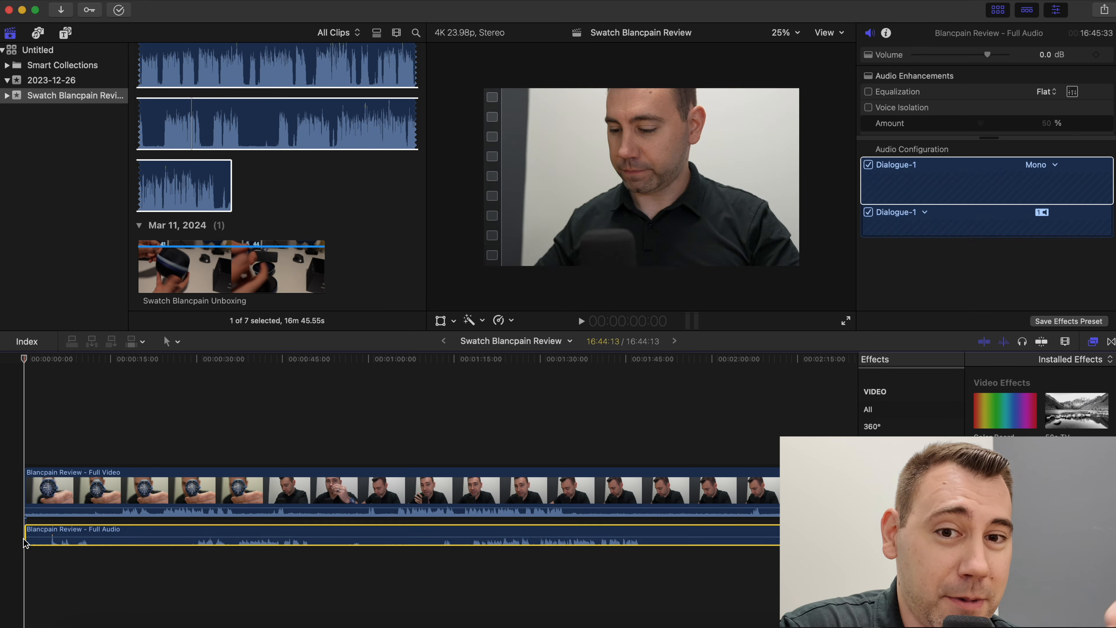
- Trim the Full Audio clip's start to where speech begins and roughly align it with the video's speech at about 16 seconds
left_click(169, 513)
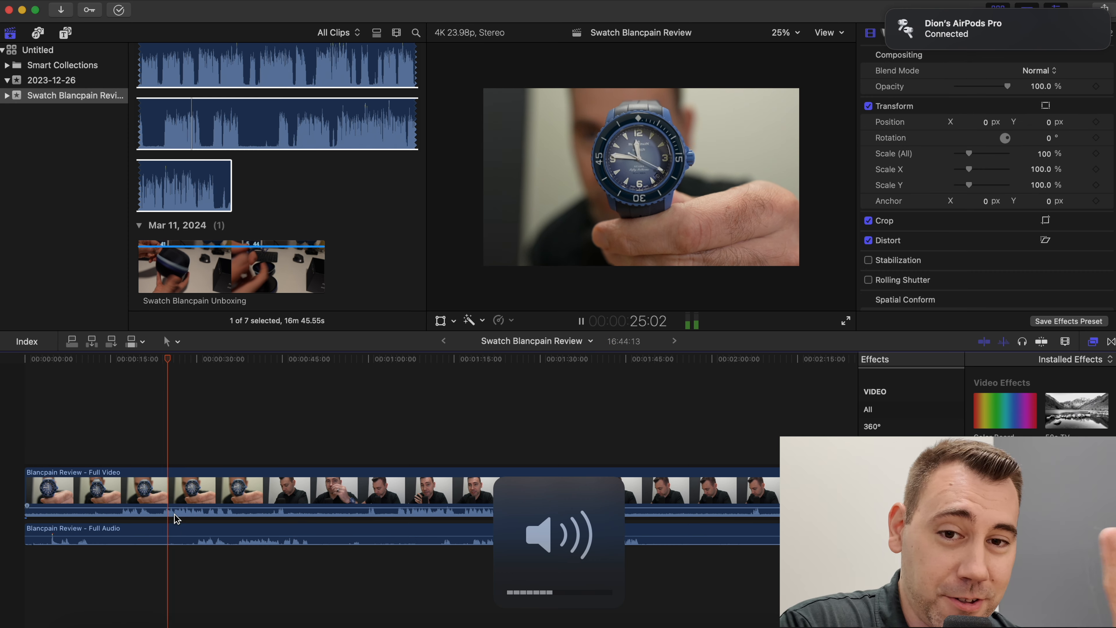
key("space")
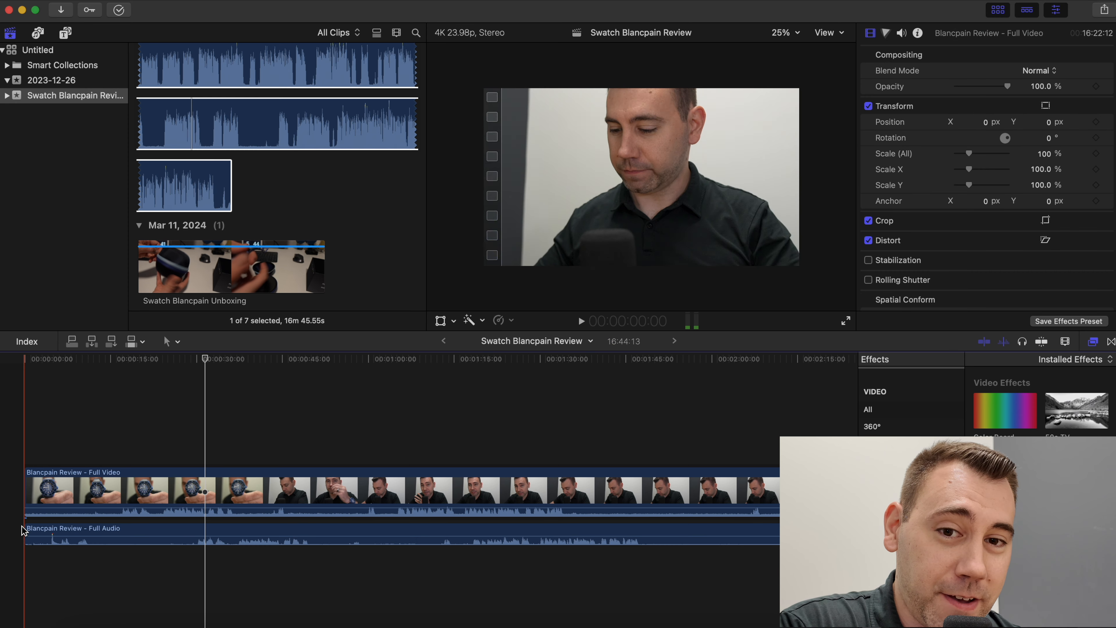
left_click_drag(25, 534, 206, 531)
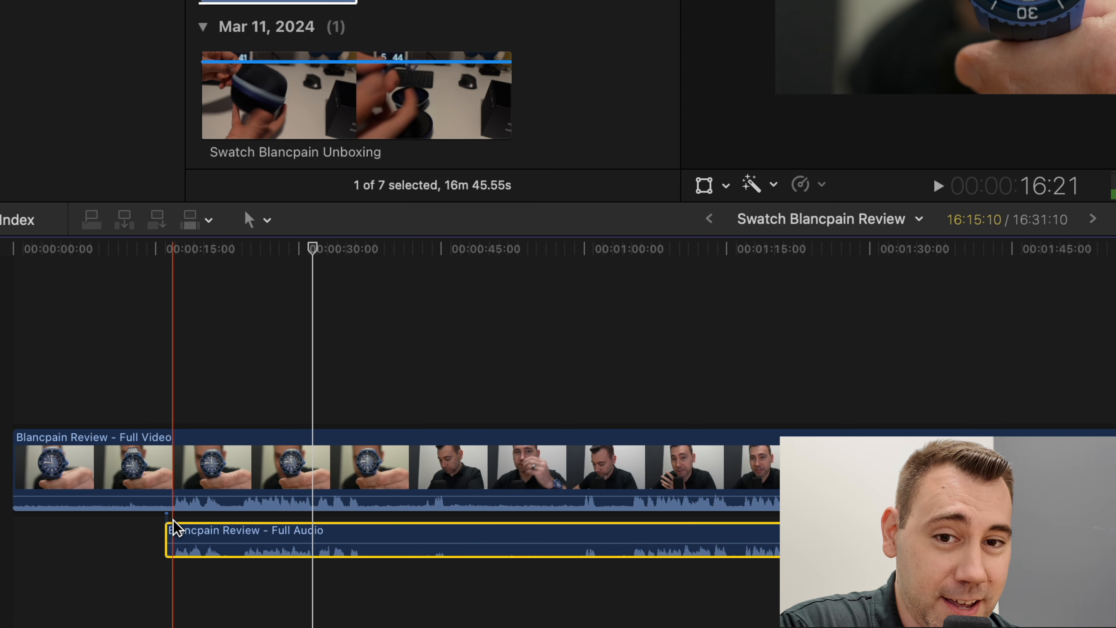
- Nudge the Full Audio clip about two frames earlier so its waveform is in sync with the camera audio
key("space")
key("super+equal")
key("super+equal")
key("super+equal")
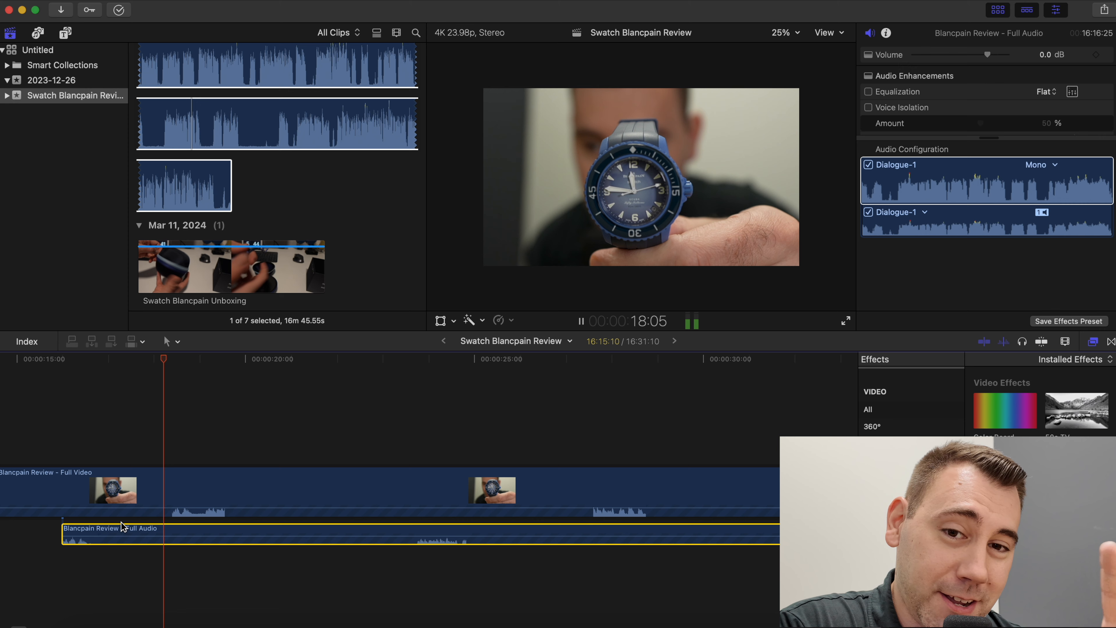
key("space")
key("super+equal")
key("super+equal")
key("super+equal")
left_click_drag(174, 531, 142, 528)
key("space")
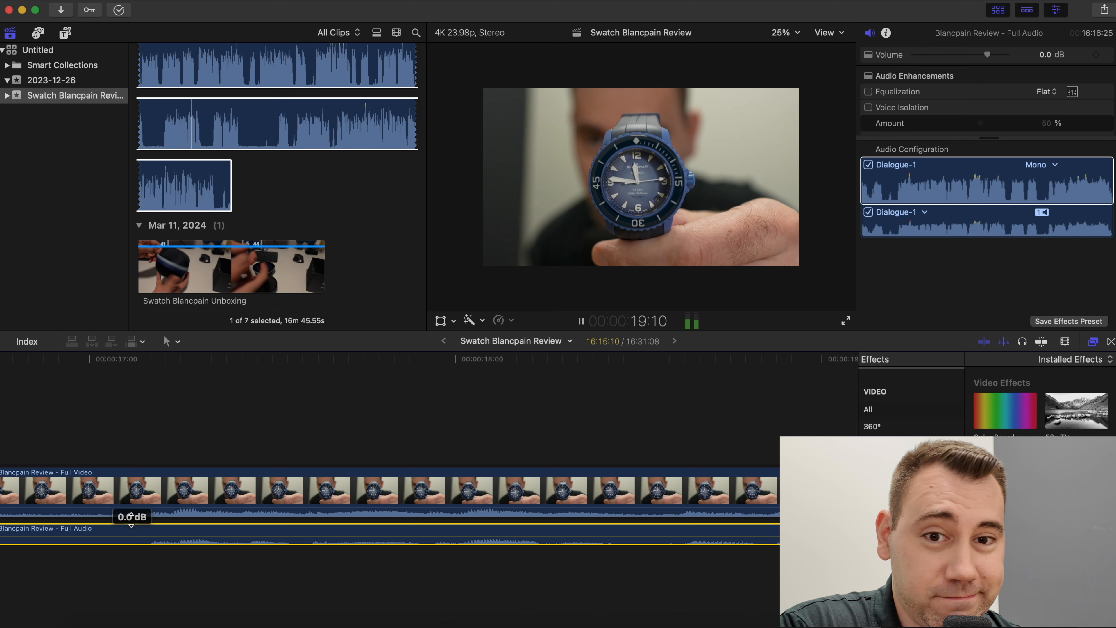
- Raise the Full Audio clip's volume to 12 dB, and split the video and audio at the playhead
left_click_drag(131, 525, 133, 505)
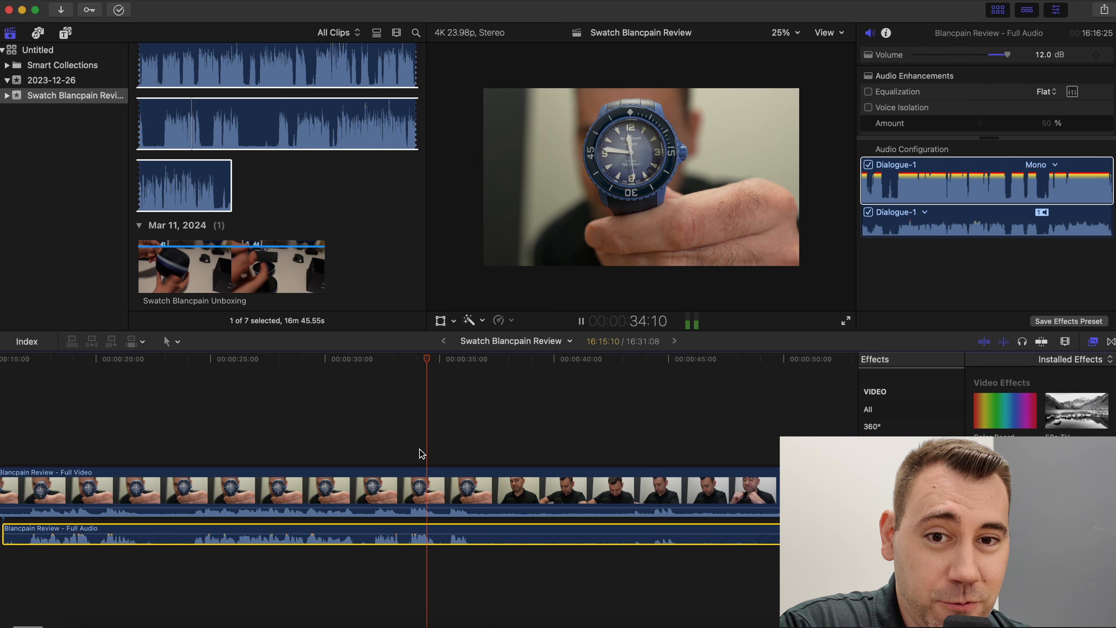
key("space")
left_click_drag(482, 452, 482, 546)
key("super+b")
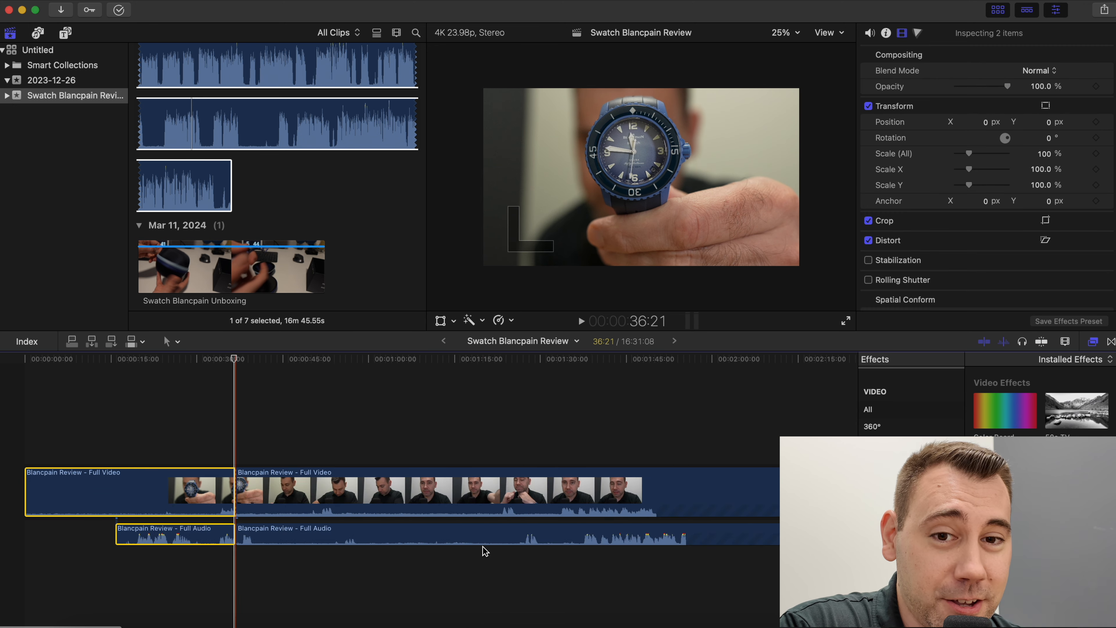
- Adjust the Full Video clip's Color Board exposure by raising the highlights, lifting the midtones slightly and leaving the shadows at neutral
left_click(482, 320)
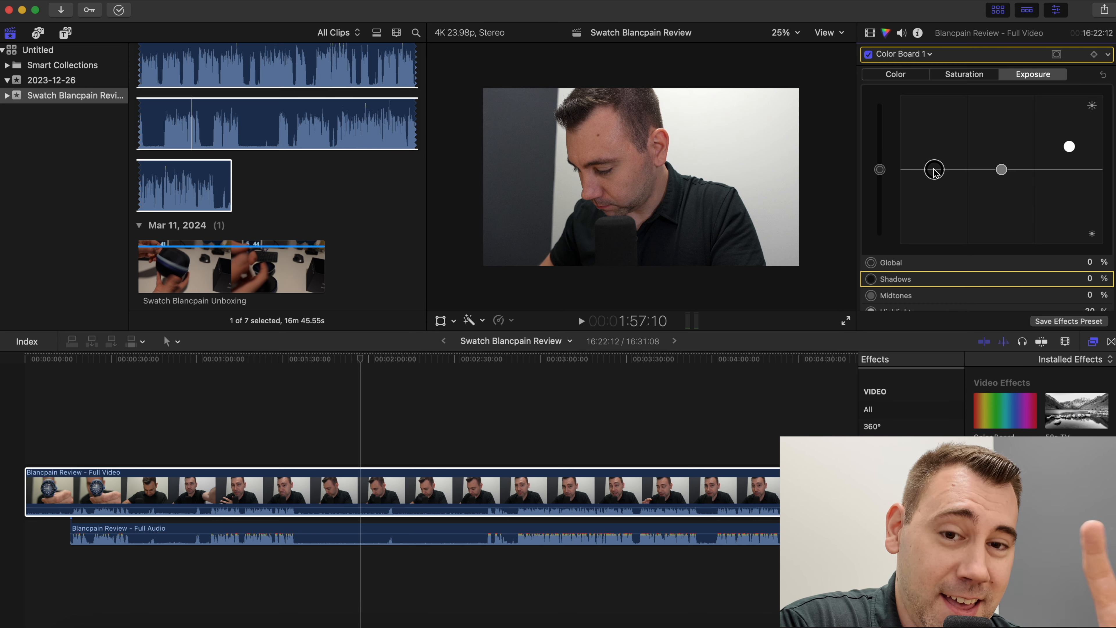
left_click_drag(935, 172, 935, 175)
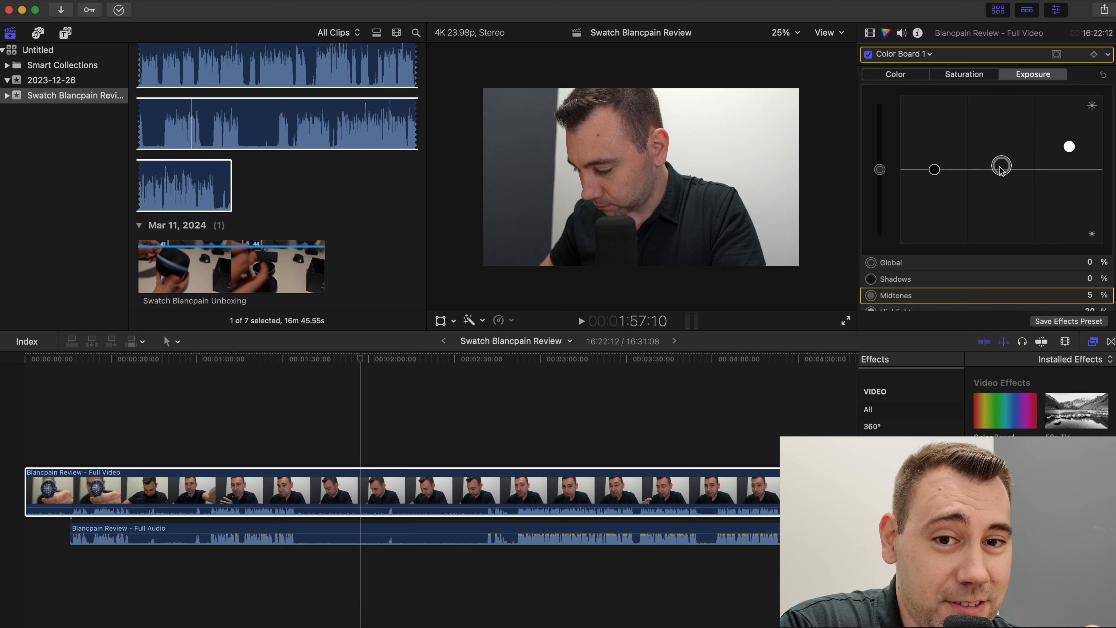
left_click_drag(1000, 170, 1000, 169)
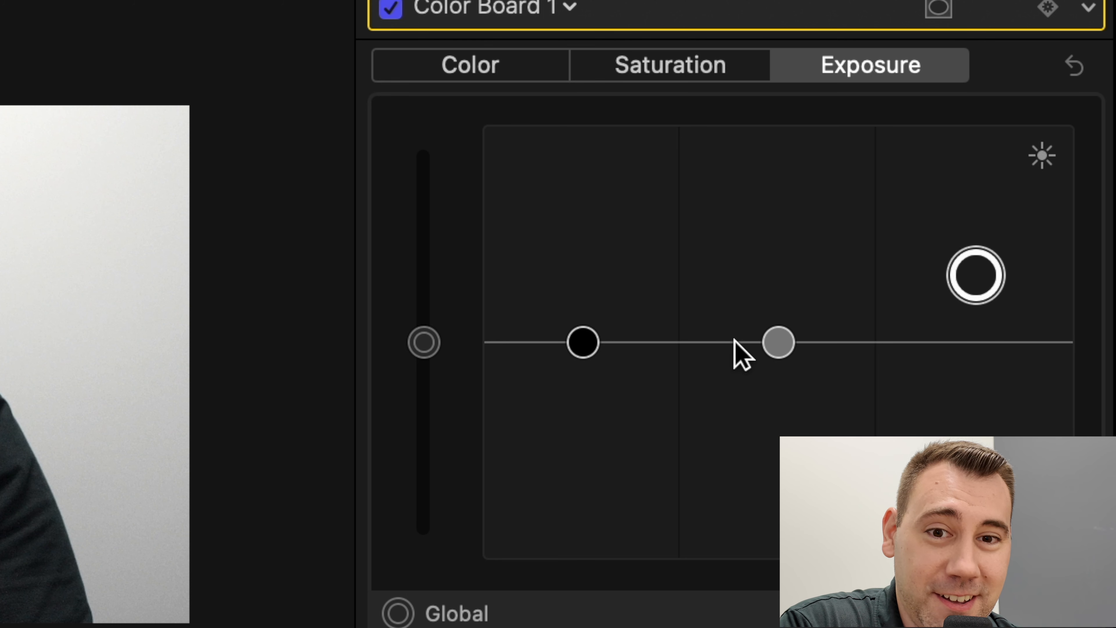
left_click(581, 341)
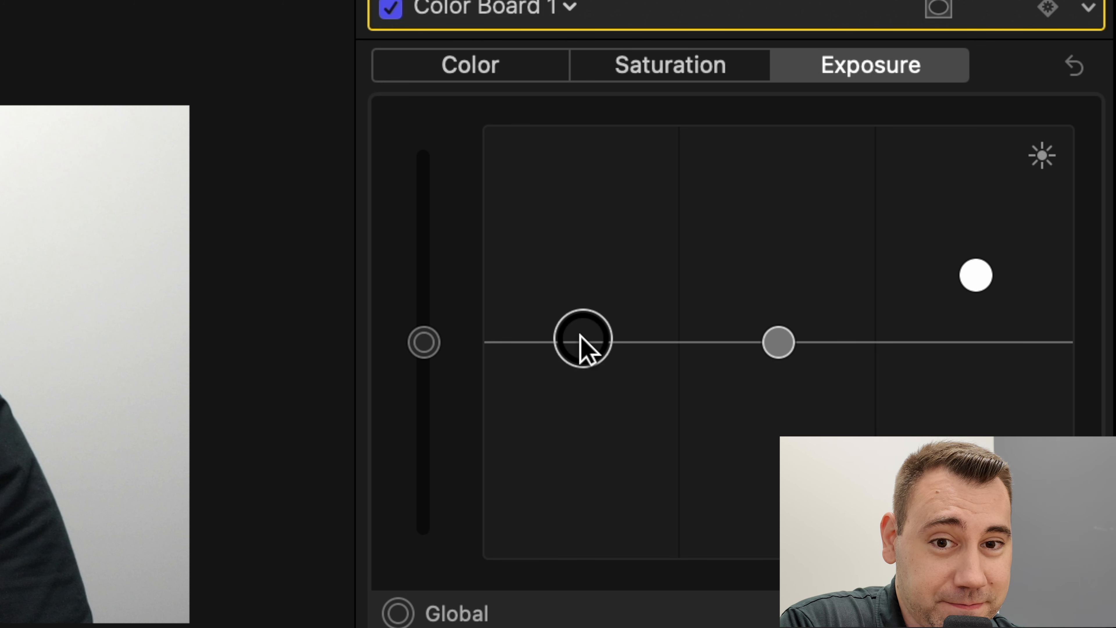
left_click(770, 348)
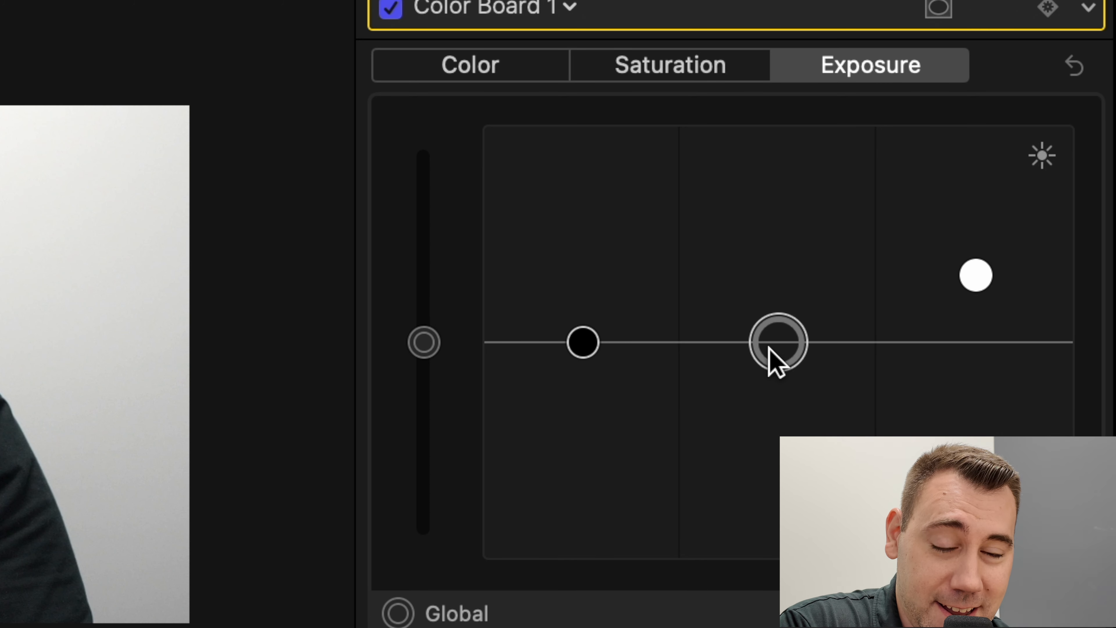
left_click_drag(772, 332, 774, 345)
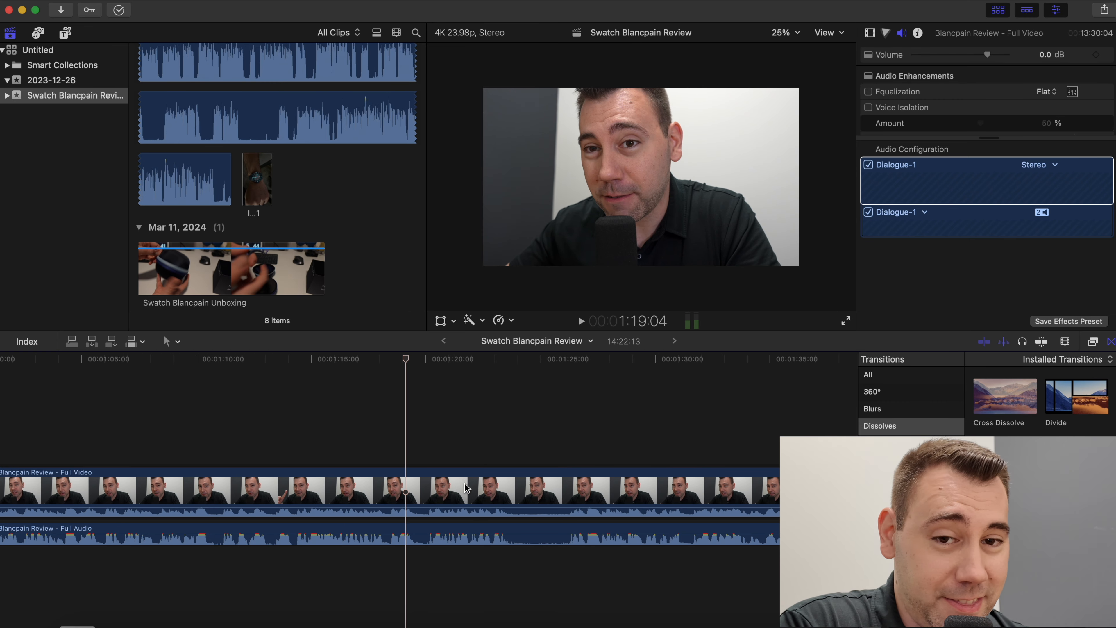
- Split the video and audio around the pause at about 1:24 and delete that section of about two seconds
key("space")
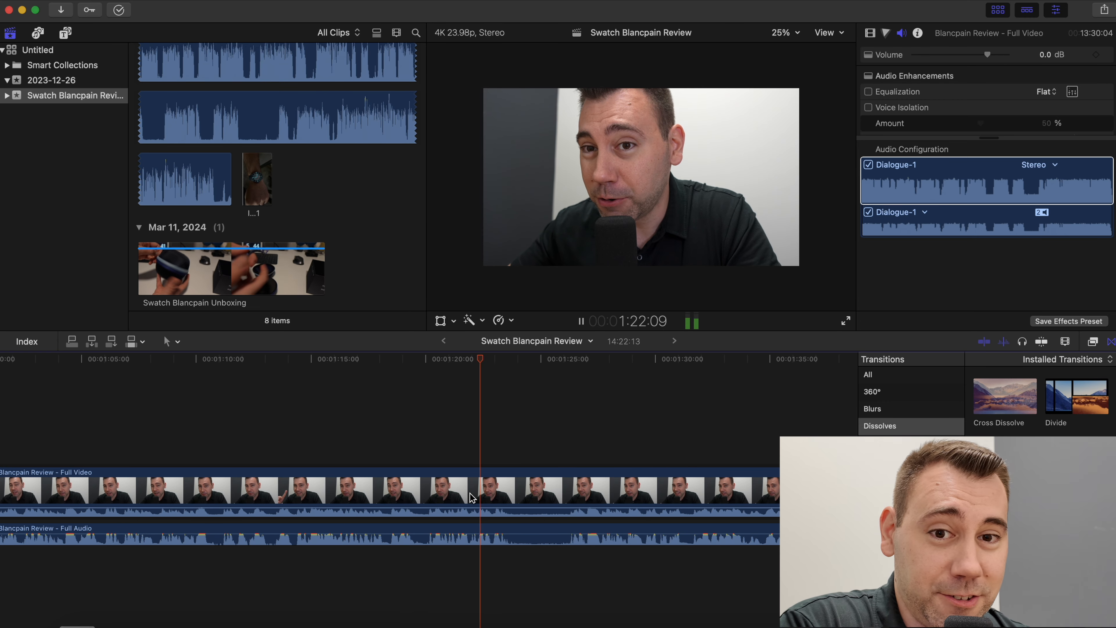
key("space")
key("super+equal")
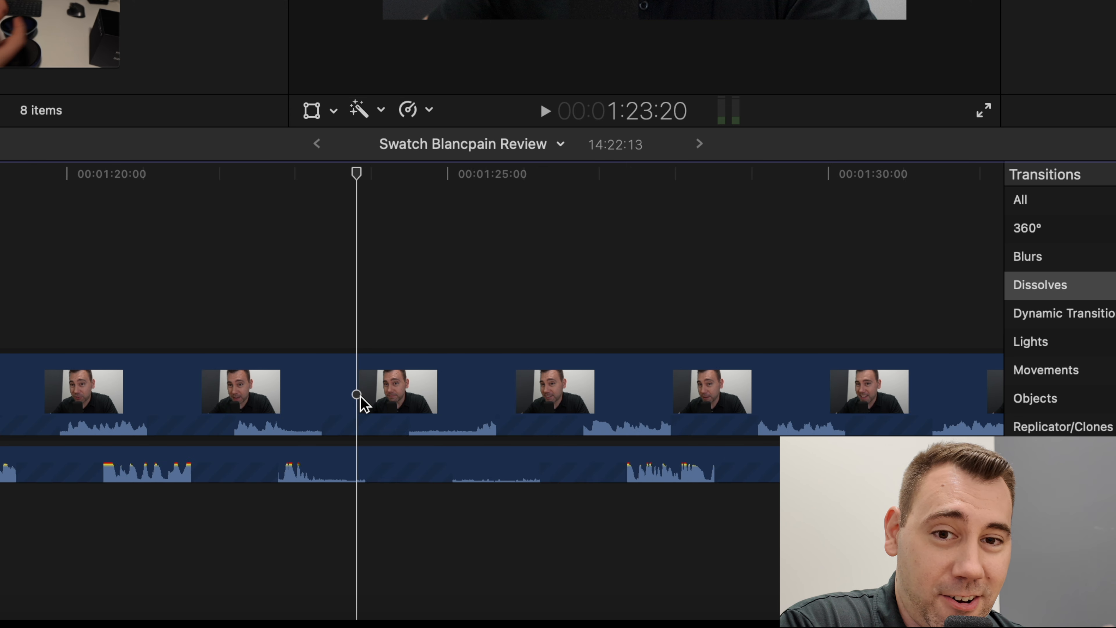
key("super+equal")
left_click_drag(465, 566, 466, 439)
key("super+b")
left_click_drag(728, 291, 729, 482)
key("super+b")
key("Delete")
- Play on from the edit at about 1:24 and cut out the silent section at about 1:43
key("space")
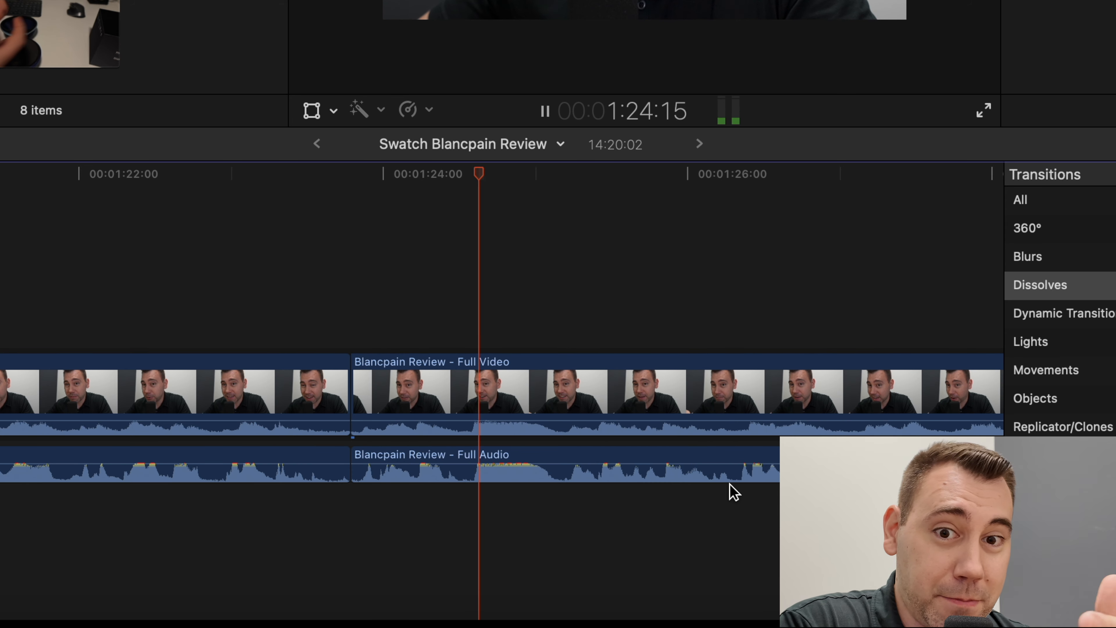
key("super+minus")
key("super+minus")
scroll(729, 483, "right", 7)
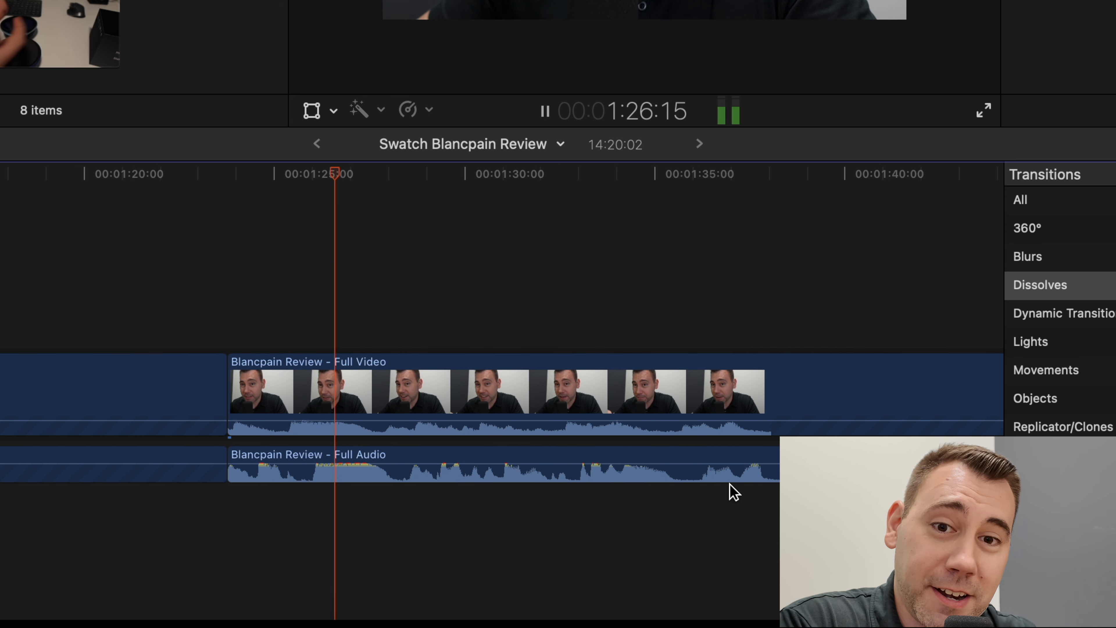
key("space")
key("space")
scroll(548, 494, "right", 5)
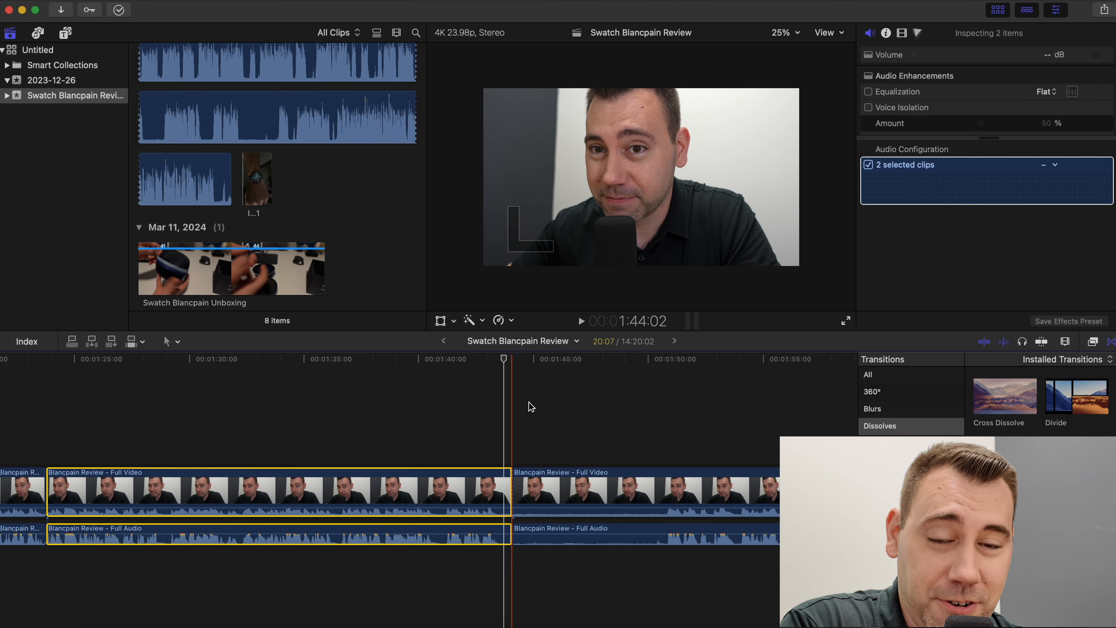
key("space")
key("super+b")
key("Delete")
- Cut the unwanted sections out of the video and audio at about 2:05 and 2:11
key("space")
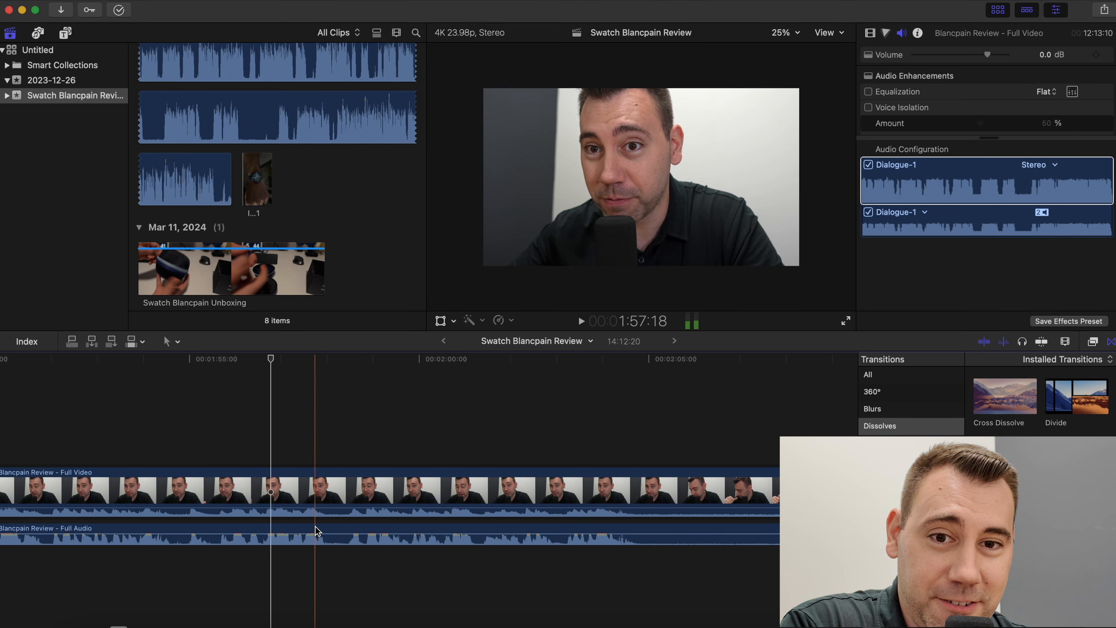
key("space")
key("super+b")
key("Delete")
key("super+b")
key("Delete")
- Play on past 2:11 and remove the next two unwanted sections from the video and audio
key("space")
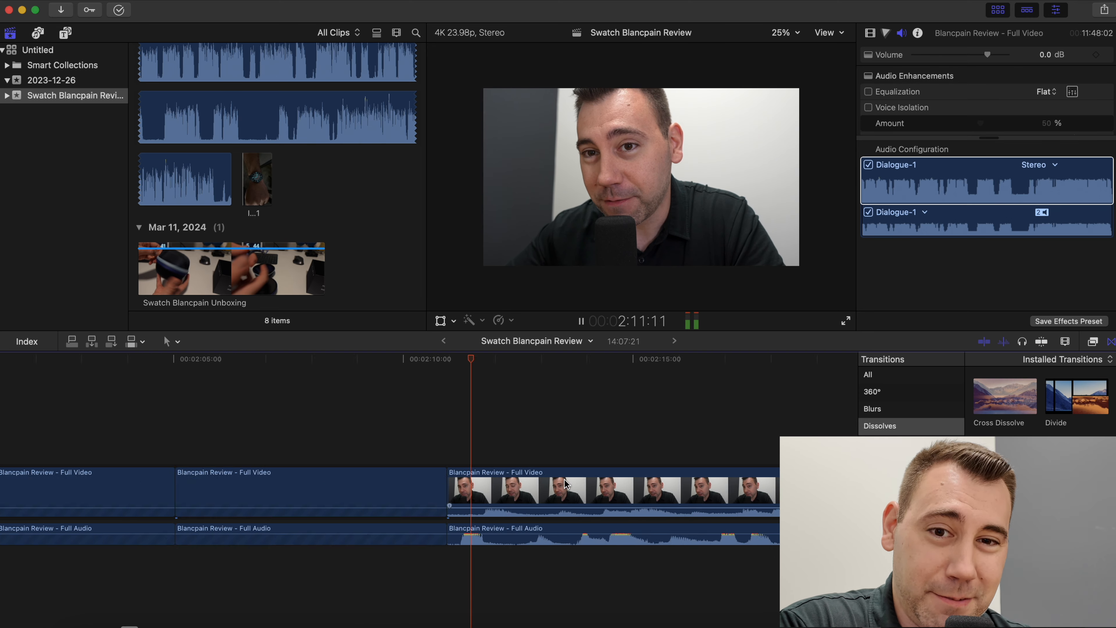
key("space")
key("super+b")
key("Delete")
key("space")
- Split off and delete the silent section of about seven seconds that starts at about 4:55
key("space")
key("super+equal")
key("super+equal")
key("super+b")
key("Delete")
key("space")
key("space")
key("super+b")
- Cut out the pause at about 5:24 and the one between about 5:43 and 5:46 in both tracks
key("space")
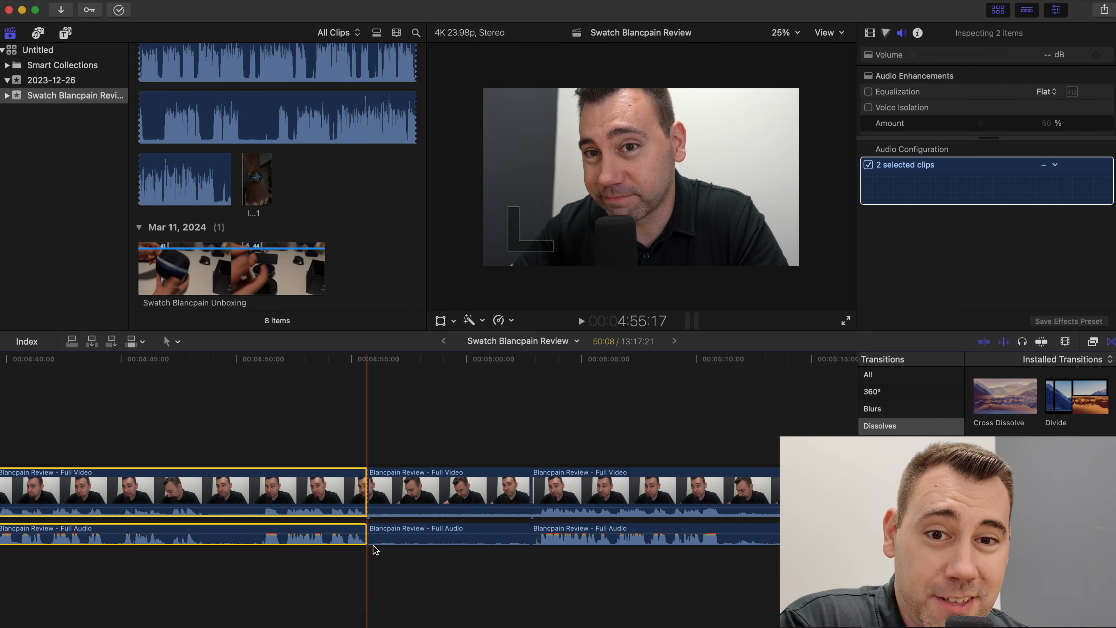
key("Delete")
- Cut the silent gaps out of the video and audio at about 5:04 and 5:08
scroll(389, 506, "right", 4)
key("super+b")
key("Delete")
scroll(698, 548, "right", 3)
key("super+b")
left_click_drag(698, 550, 676, 492)
key("super+b")
key("Delete")
key("space")
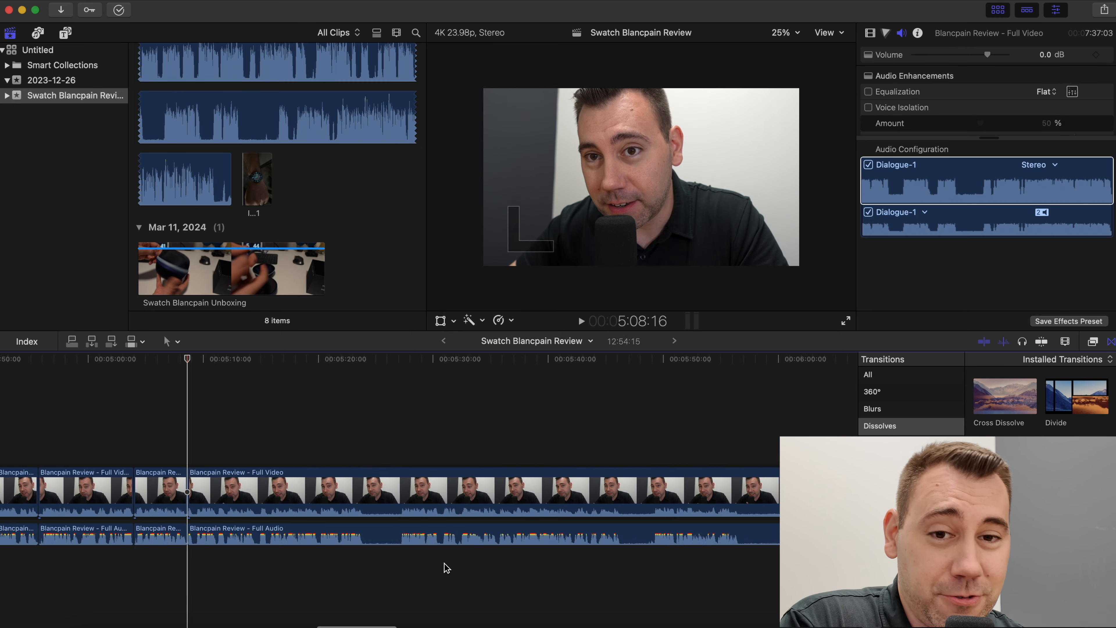
key("super+b")
key("Delete")
key("space")
key("space")
key("super+equal")
key("super+b")
left_click_drag(441, 448, 569, 558)
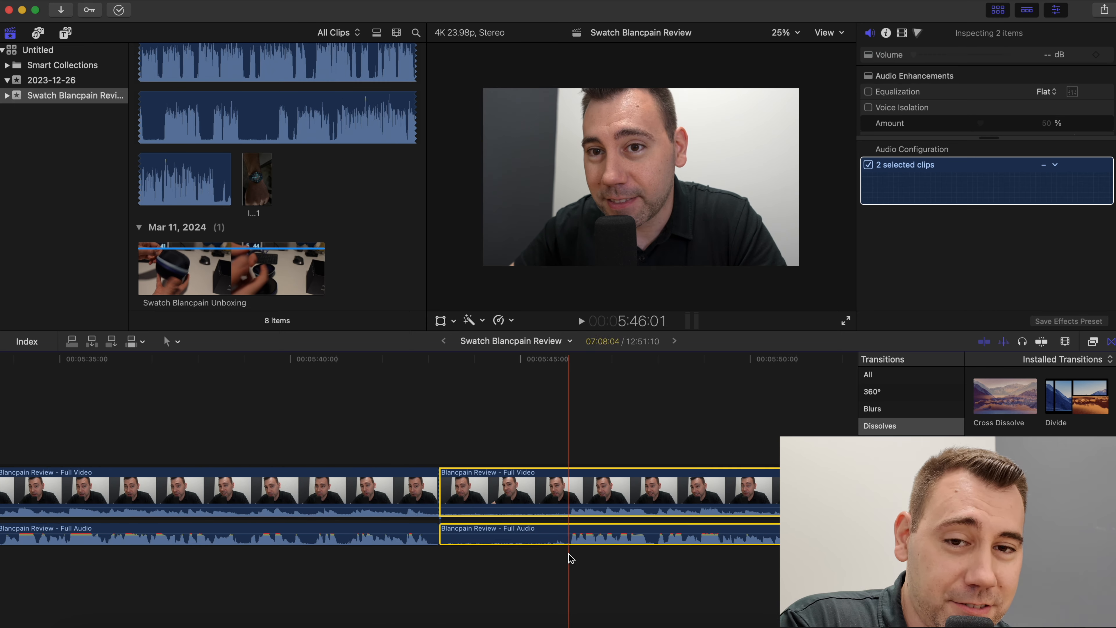
key("Delete")
- Split around and delete two more silent gaps in the video and audio beyond the 5:46 mark
key("Delete")
key("super+b")
left_click_drag(313, 459, 395, 556)
key("super+minus")
key("super+b")
key("Delete")
scroll(571, 523, "right", 5)
key("super+b")
left_click_drag(585, 565, 550, 484)
key("Delete")
scroll(371, 535, "right", 8)
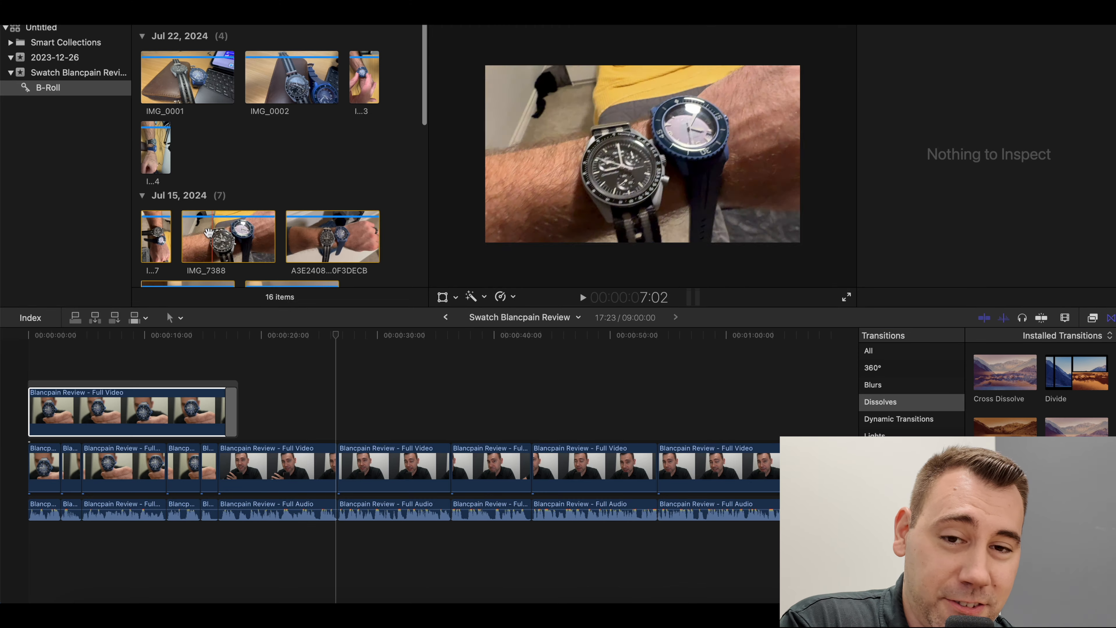
- Cut off the 4C9C6988 wrist B-roll clip at about 1:09 on the timeline
scroll(195, 234, "down", 4)
scroll(194, 234, "down", 3)
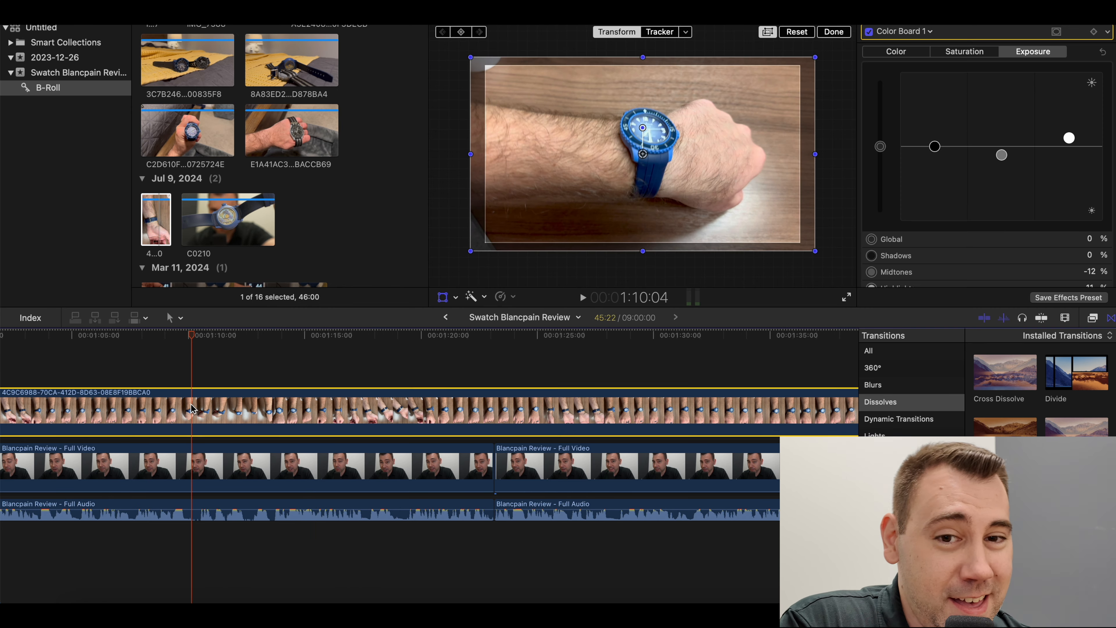
key("super+b")
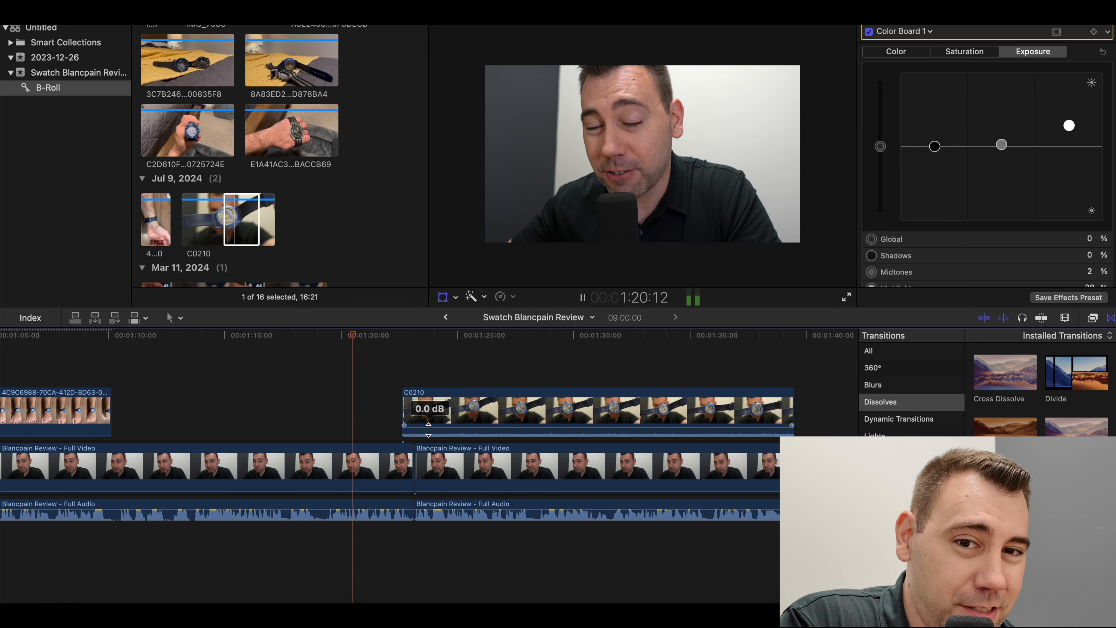
- Place the selected range of B-roll clip C0210 above the video at about 1:23 and enlarge it with Transform
left_click(449, 409)
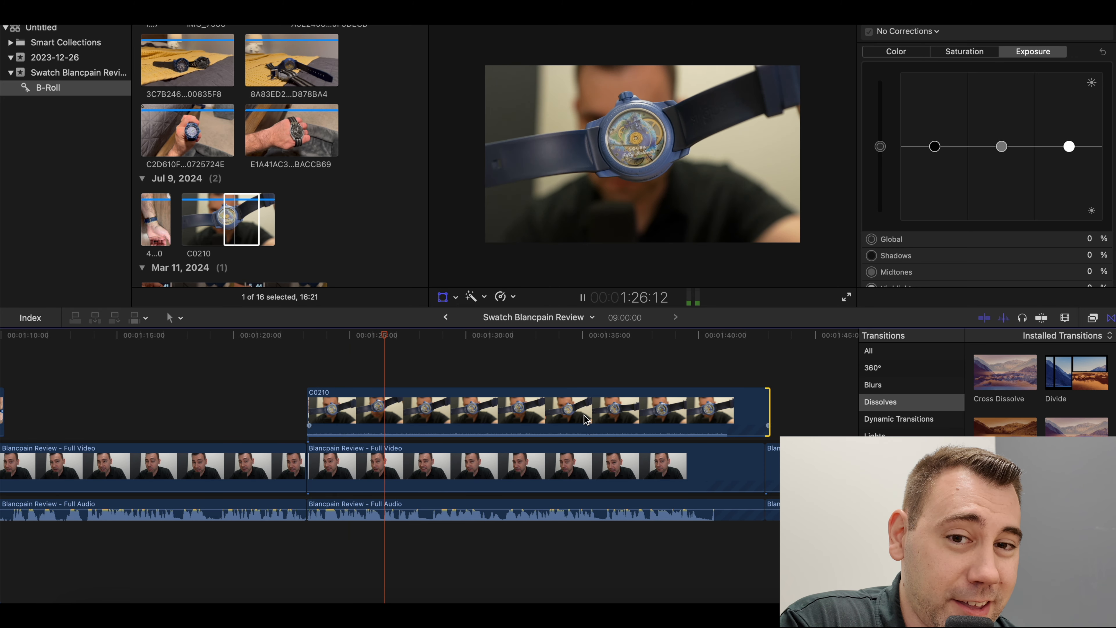
left_click(442, 297)
key("space")
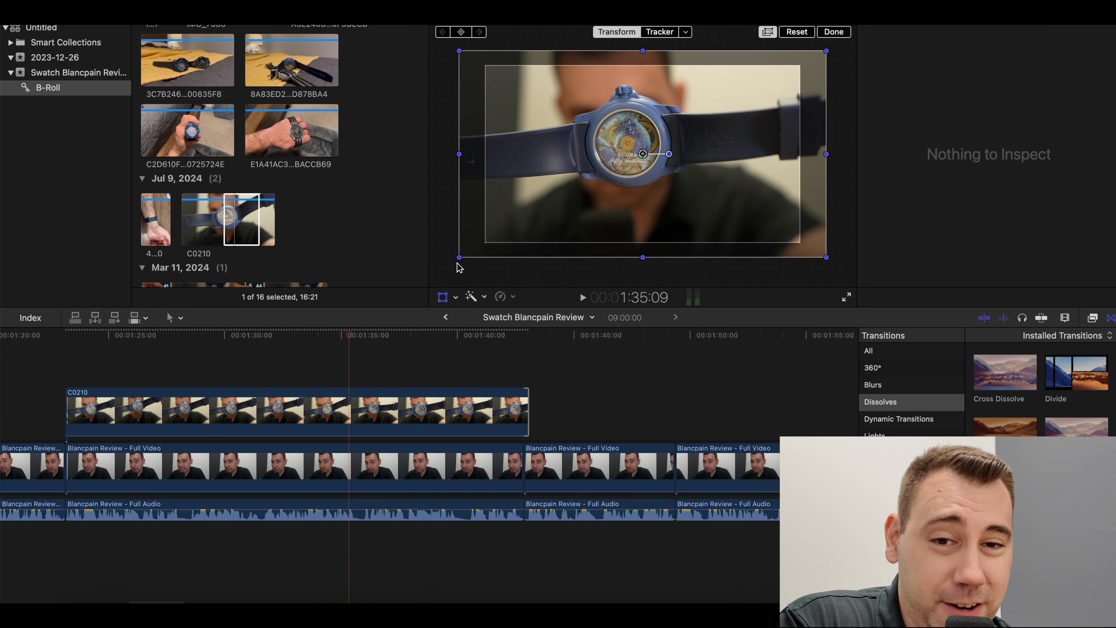
- Trim the end of the C0210 clip to the video cut at about 1:43 and split the clip at about 1:37
key("space")
left_click(523, 423)
mouse_move(528, 416)
left_mouse_down()
mouse_move(629, 415)
mouse_move(525, 415)
left_mouse_up()
key("space")
left_click(549, 415)
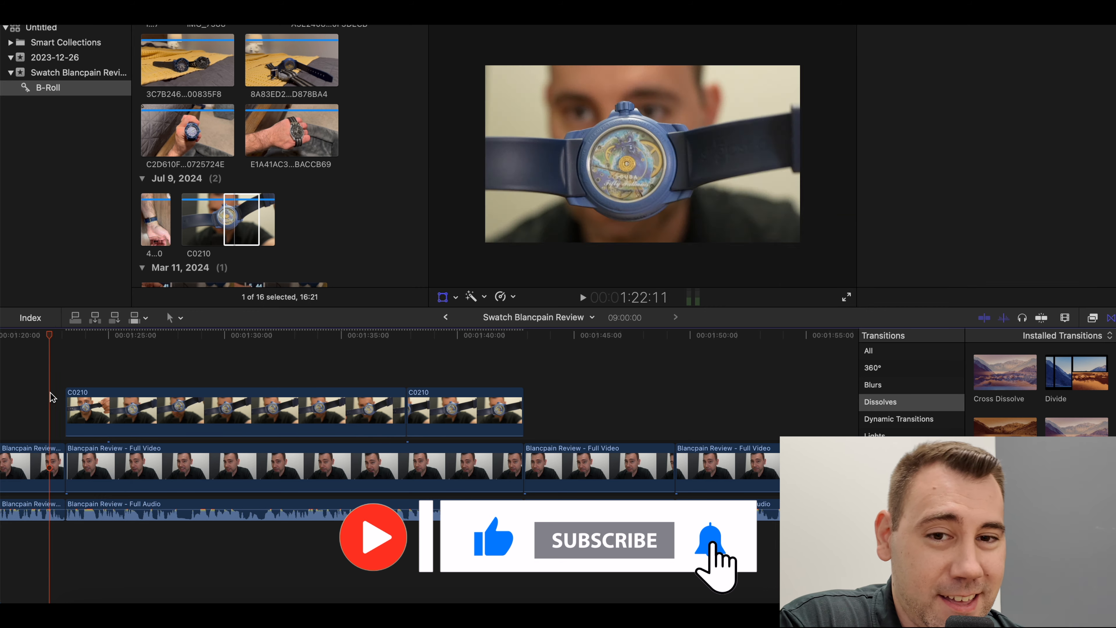
- Connect a six-second range of C0210 above the existing C0210 clip at about 1:23, adjust its end and play it back
scroll(193, 189, "down", 3)
left_click_drag(200, 153, 188, 153)
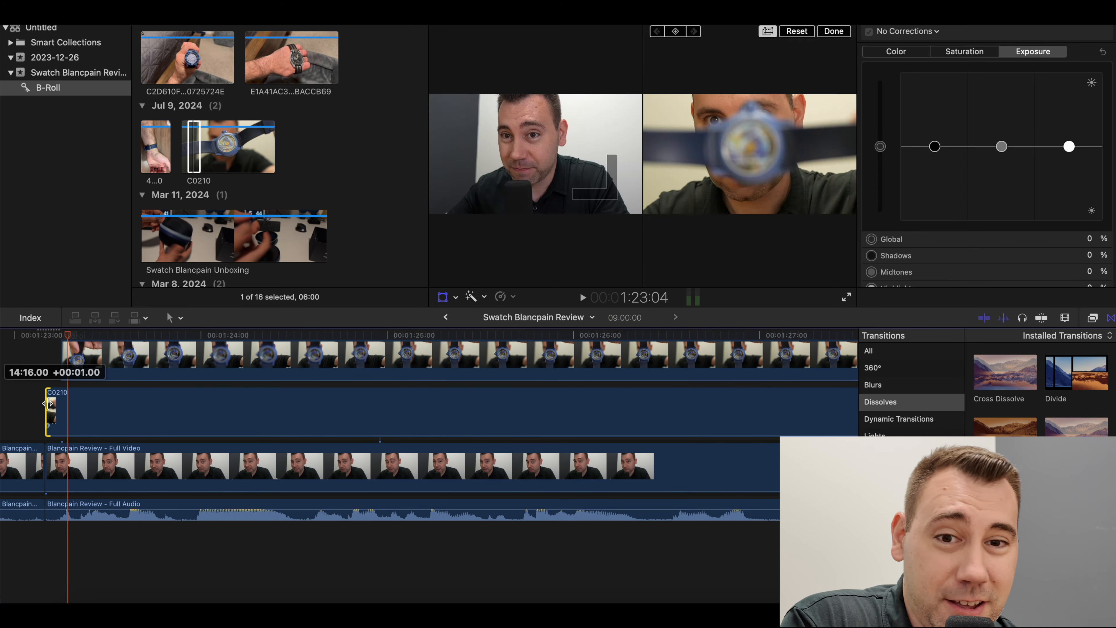
left_click_drag(50, 403, 49, 403)
key("space")
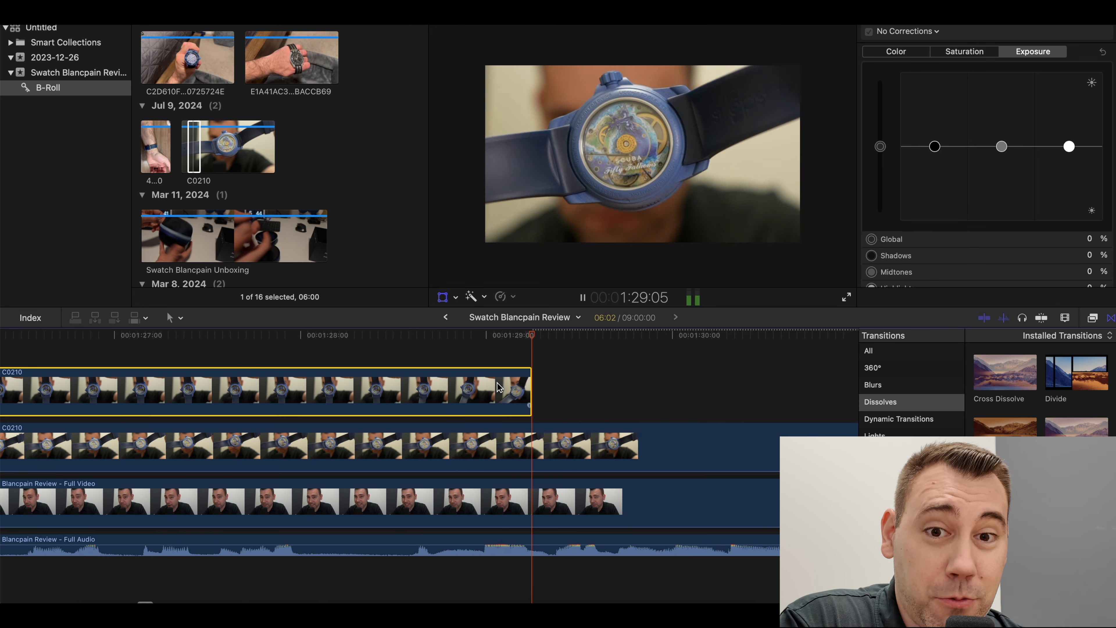
mouse_move(531, 393)
left_mouse_down()
mouse_move(645, 393)
mouse_move(536, 393)
left_mouse_up()
key("space")
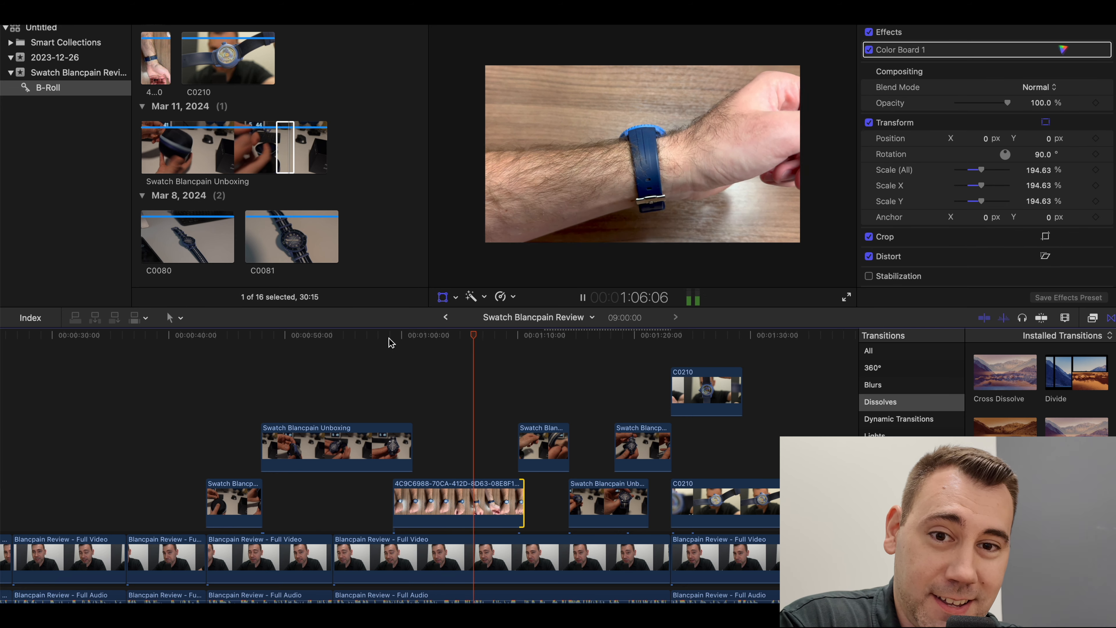
- Skim through the assembled watch review timeline from its start to check the B-roll placement
scroll(452, 385, "right", 5)
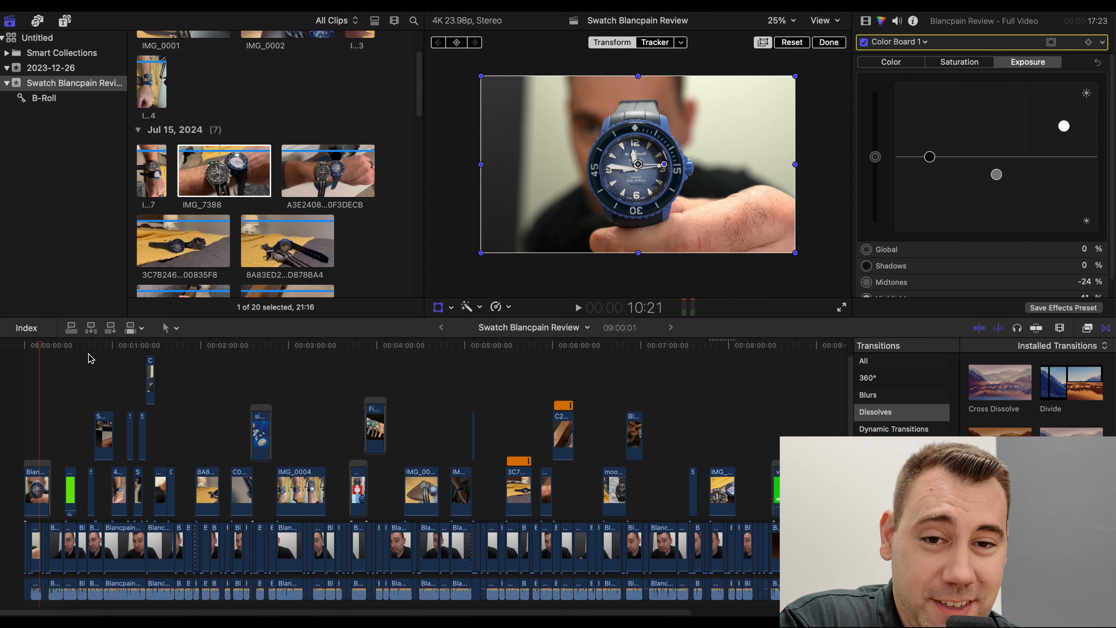
left_click_drag(24, 354, 724, 457)
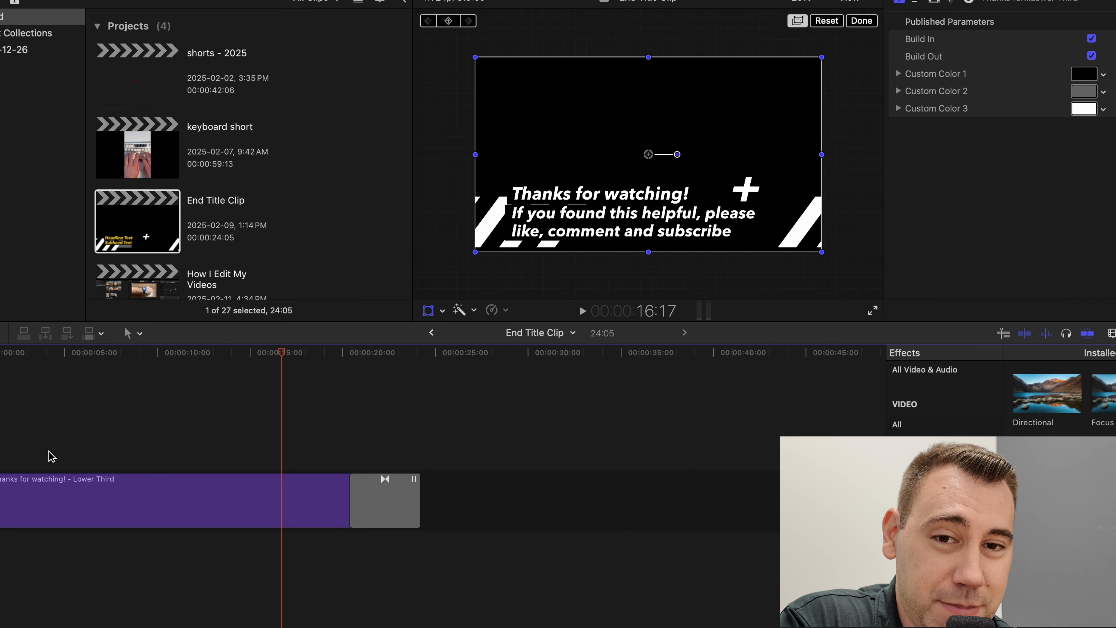
- Copy the "Thanks for watching!" title and its transition from the End Title Clip project and paste them at the end of How I Edit My Videos
mouse_move(242, 361)
left_mouse_down()
mouse_move(444, 363)
mouse_move(1, 379)
mouse_move(237, 381)
left_mouse_up()
left_click_drag(152, 423, 413, 512)
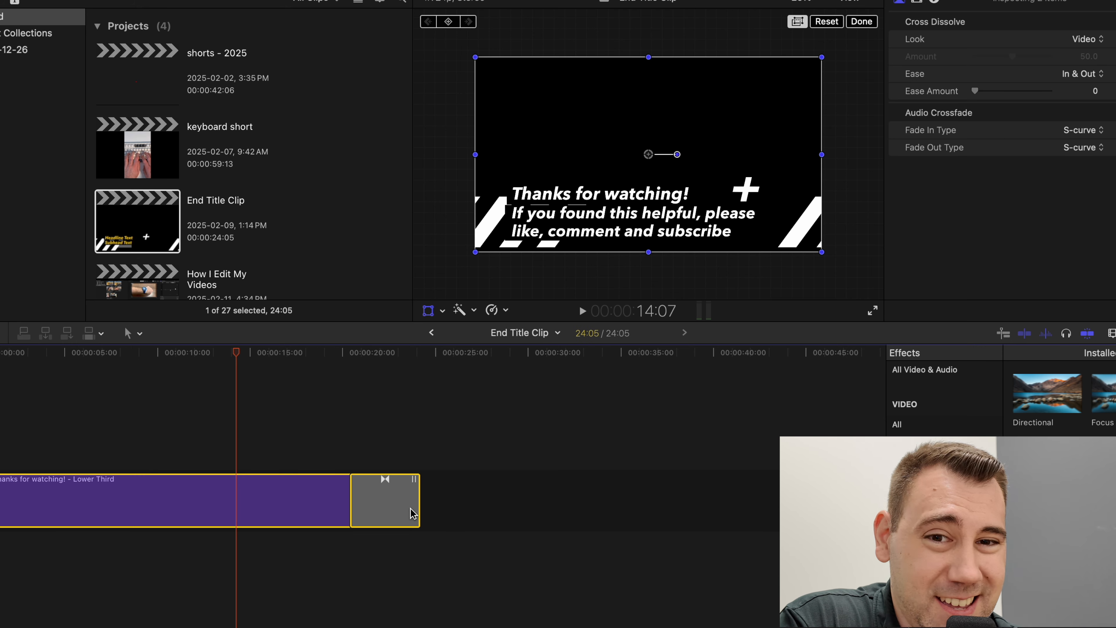
double_click(137, 272)
scroll(249, 468, "right", 15)
left_click(382, 485)
key("super+v")
- Delete the empty gap clip in front of the pasted "Thanks for watching!" title
left_click(314, 478)
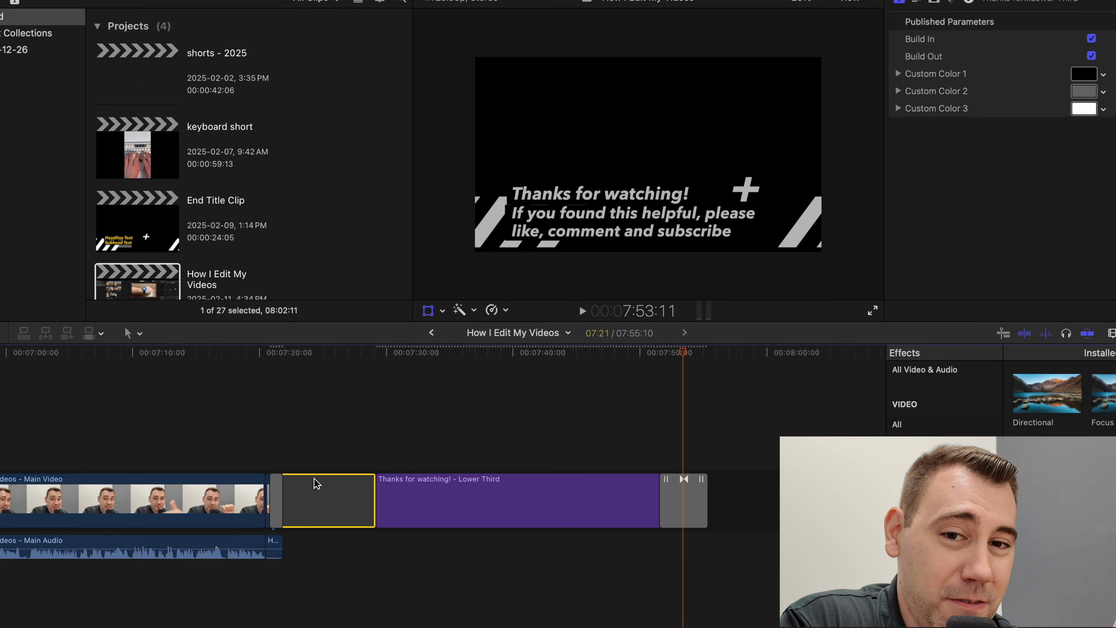
key("Delete")
left_click_drag(284, 356, 397, 355)
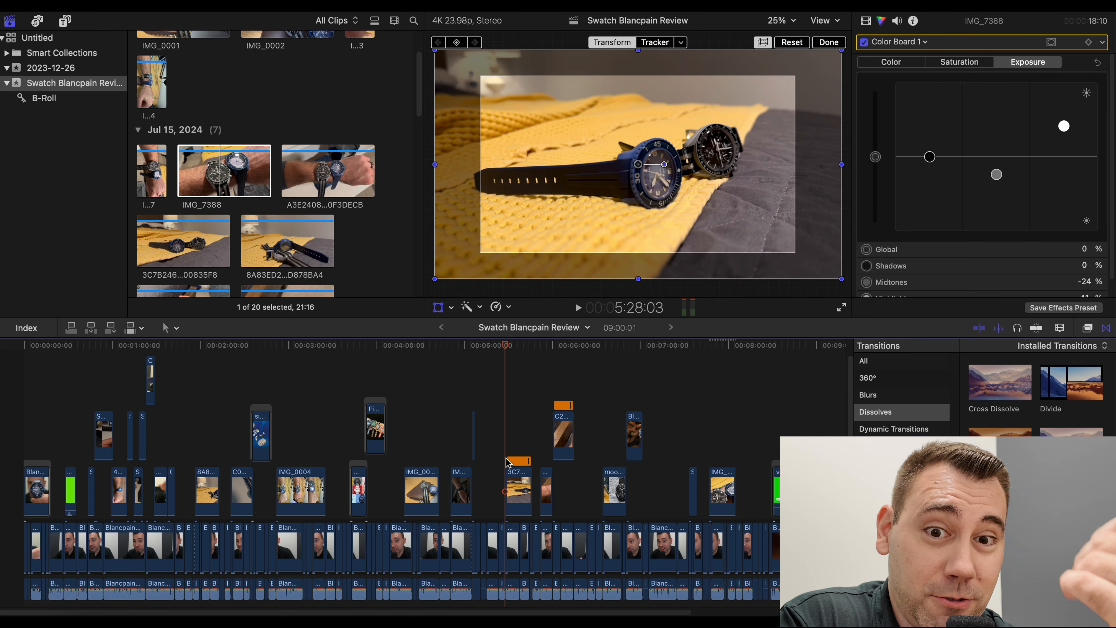
scroll(508, 444, "down", 1)
left_click(507, 434)
scroll(508, 434, "down", 3)
scroll(507, 434, "up", 3)
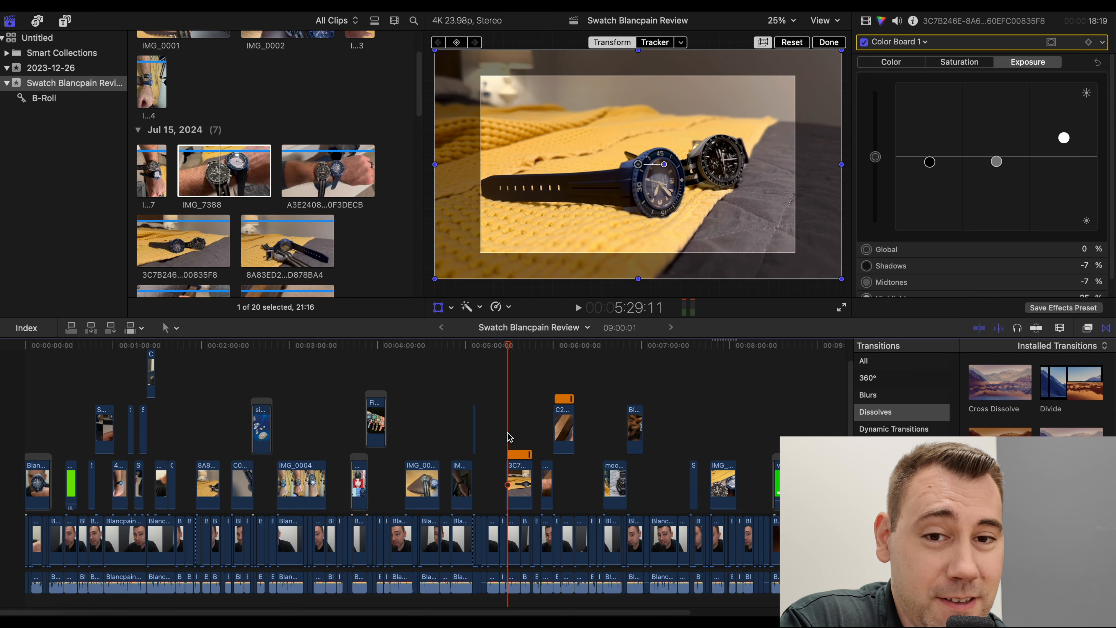
- Trim the 4C9C6988 wrist clip to start at about 0:59 beneath the unboxing clip and end at about 1:10
scroll(507, 433, "up", 1)
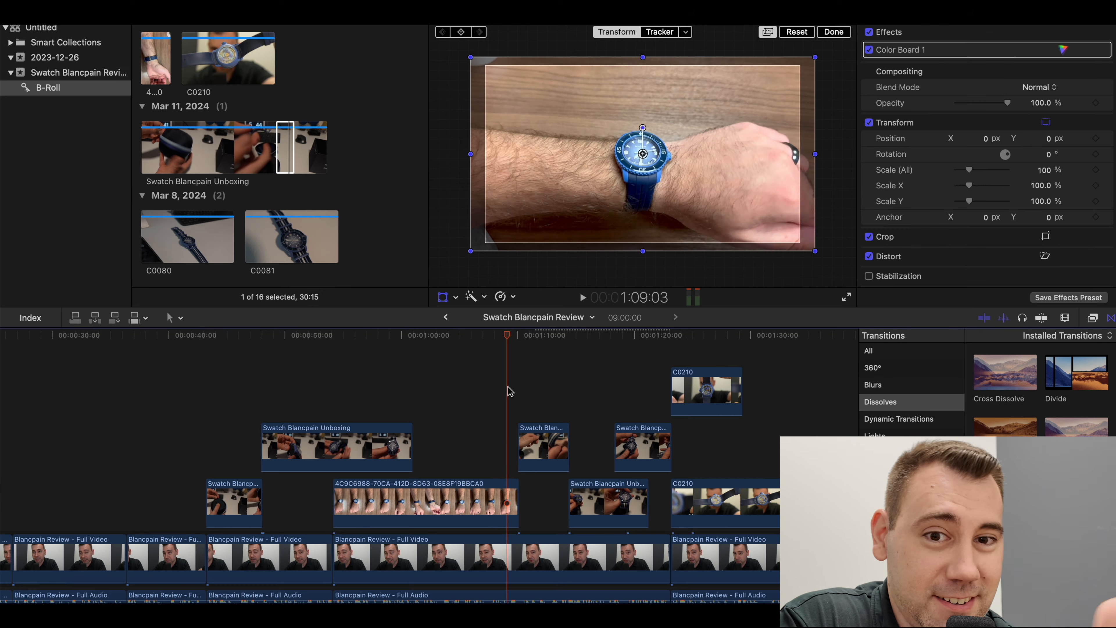
left_click_drag(371, 403, 344, 411)
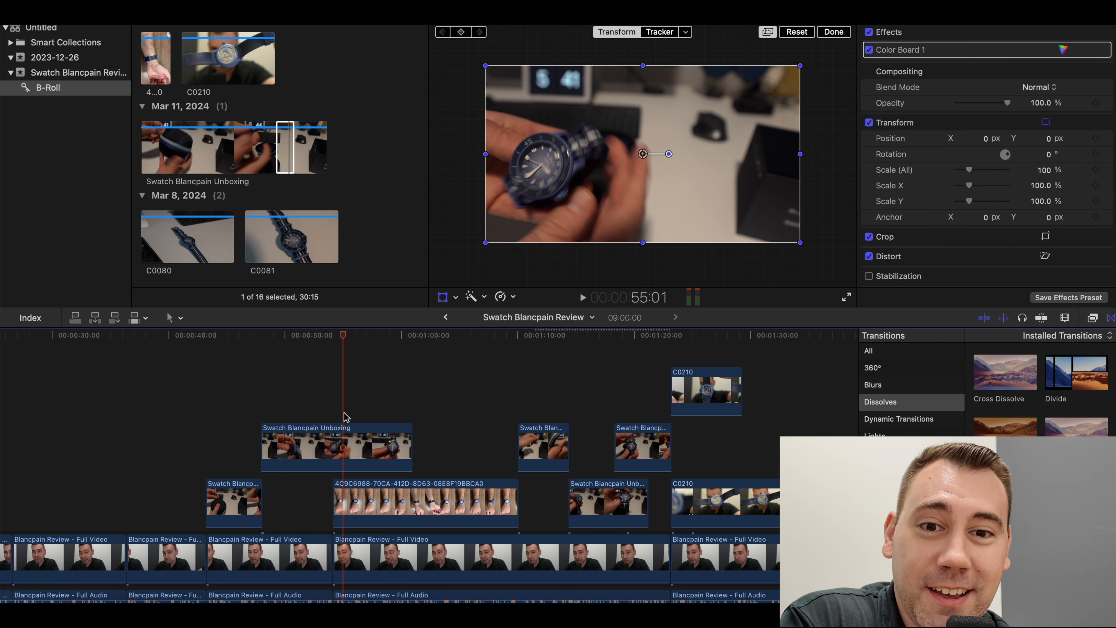
left_click_drag(448, 504, 528, 500)
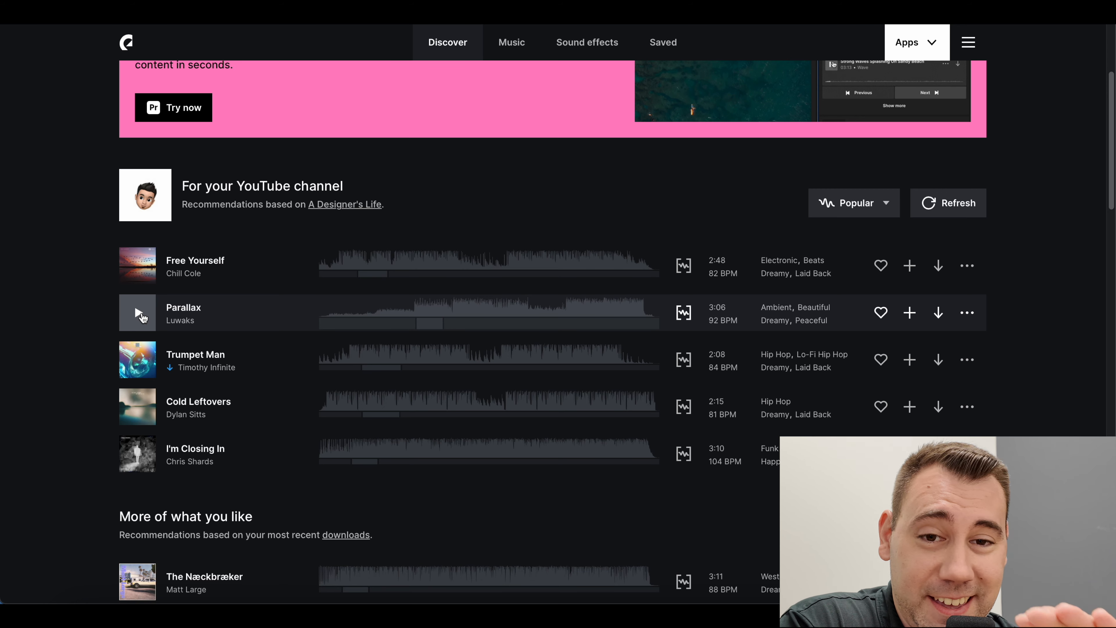
- Switch to Epidemic Sound and preview the tracks Parallax and Cold Leftovers, skipping ahead to about 0:52 in the latter
left_click(138, 313)
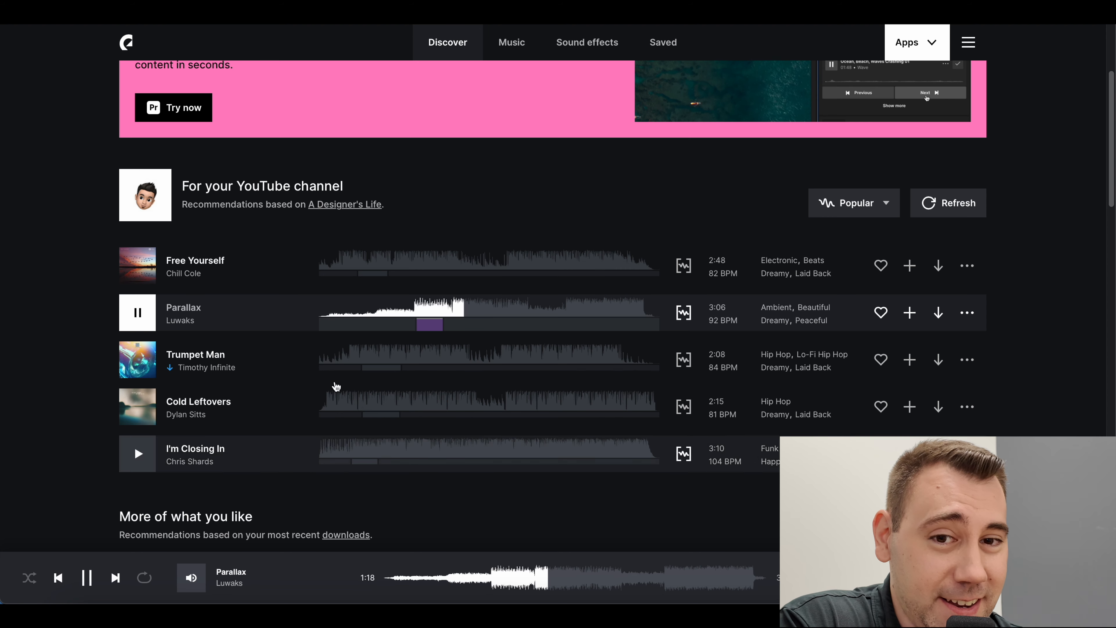
left_click(141, 402)
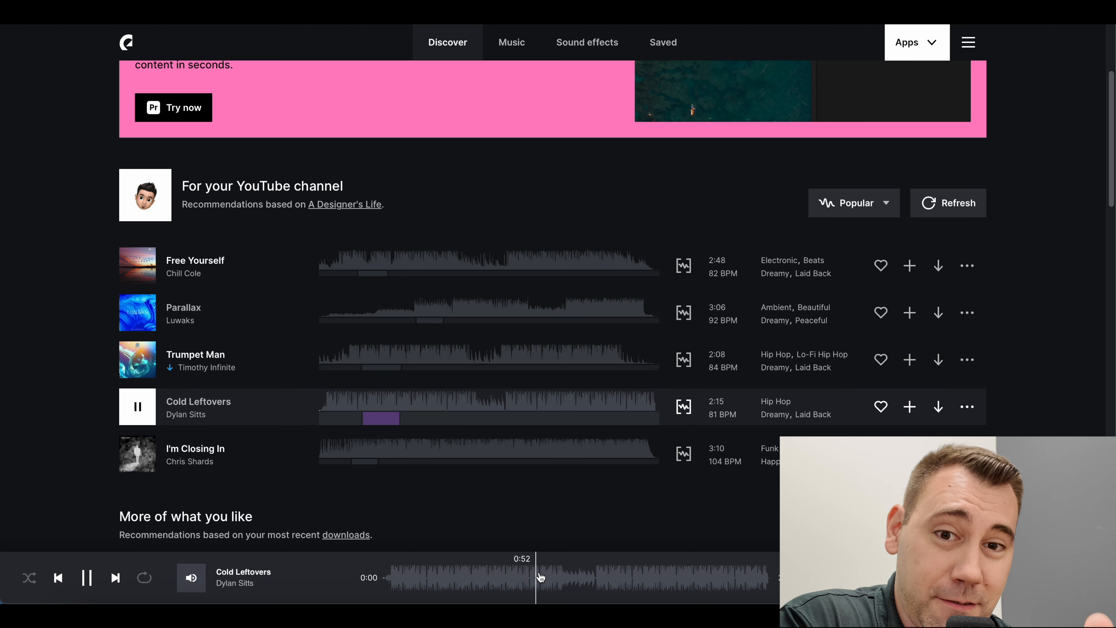
left_click(540, 577)
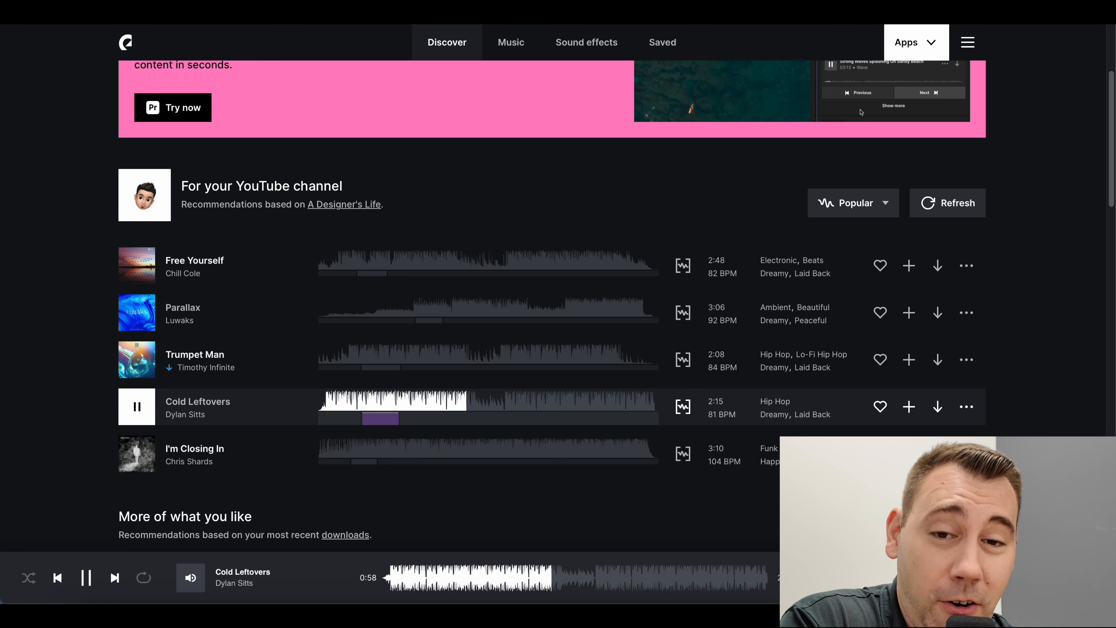
- Download the full track of Cold Leftovers as a full-mix MP3
scroll(553, 307, "down", 1)
left_click(939, 403)
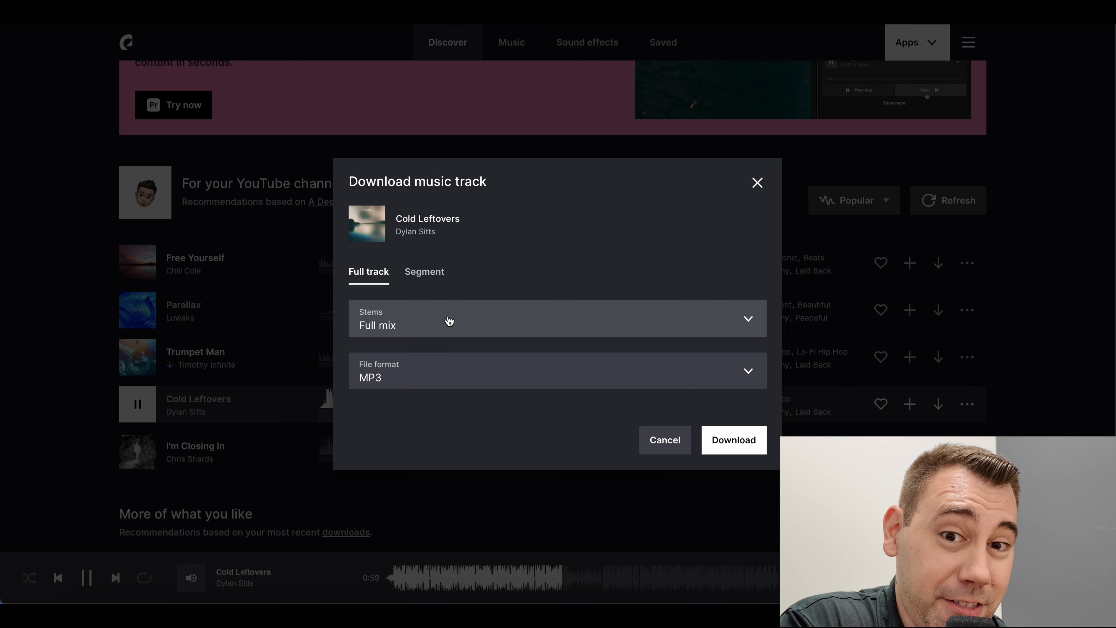
left_click(733, 440)
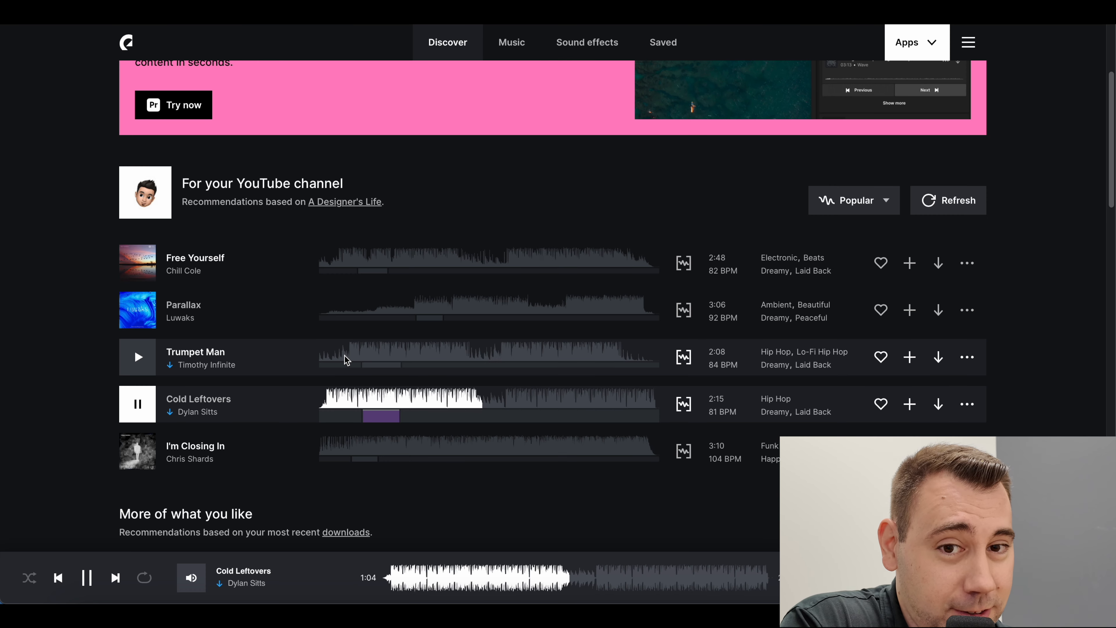
- Preview I'm Closing In from about 1:05, and play Into the Forest from refreshed channel recommendations
left_click(137, 451)
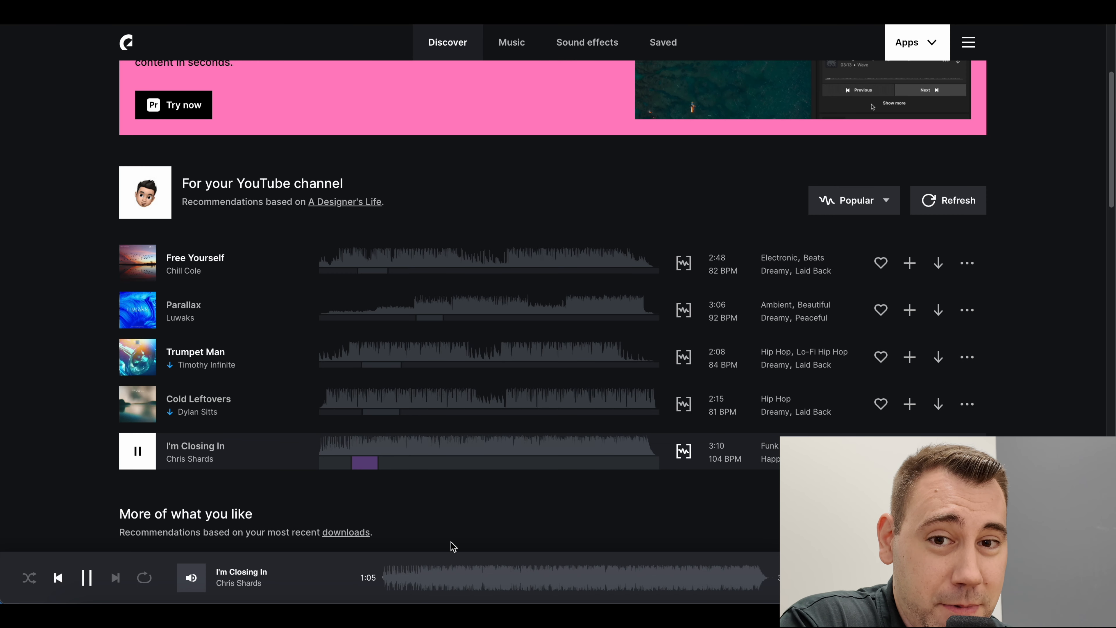
left_click(514, 583)
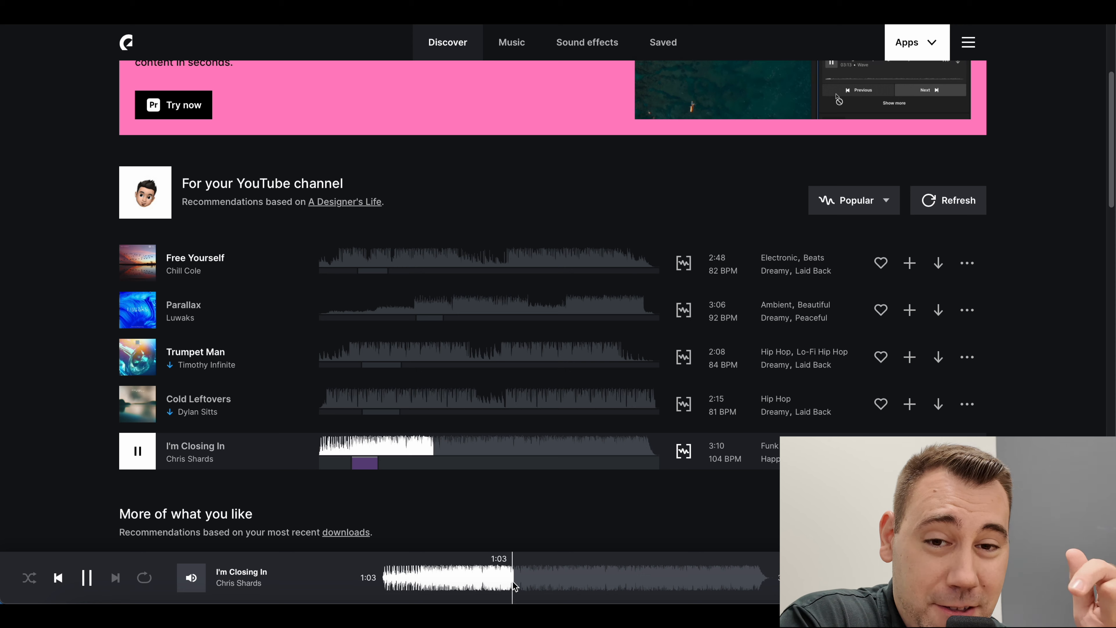
left_click(947, 197)
left_click(139, 272)
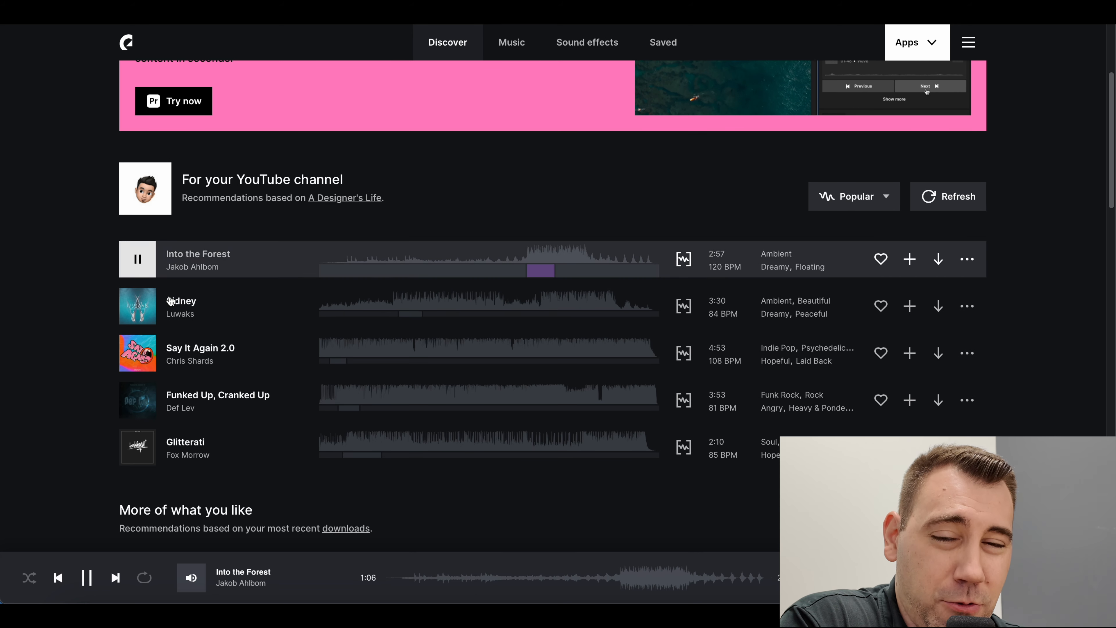